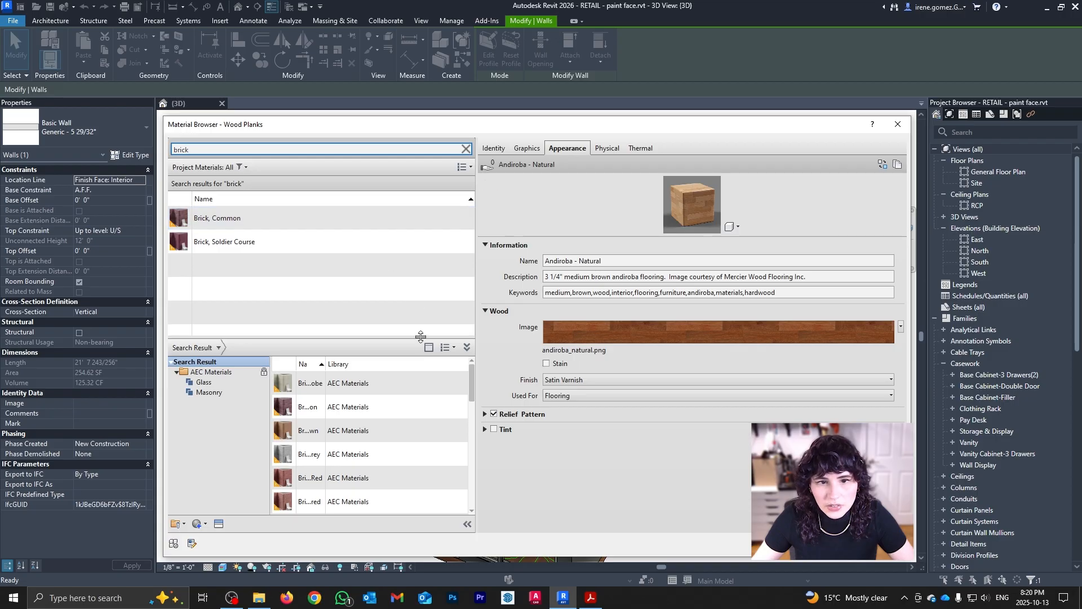
Assign the Brick, Common, Brown material to the structure layer of the Generic - 5 29/32" wall type and apply the change
{"action": "left_click_drag", "start_coordinate": [395, 431], "coordinate": [374, 289]}
{"action": "left_click", "coordinate": [254, 242]}
{"action": "key", "text": "Return"}
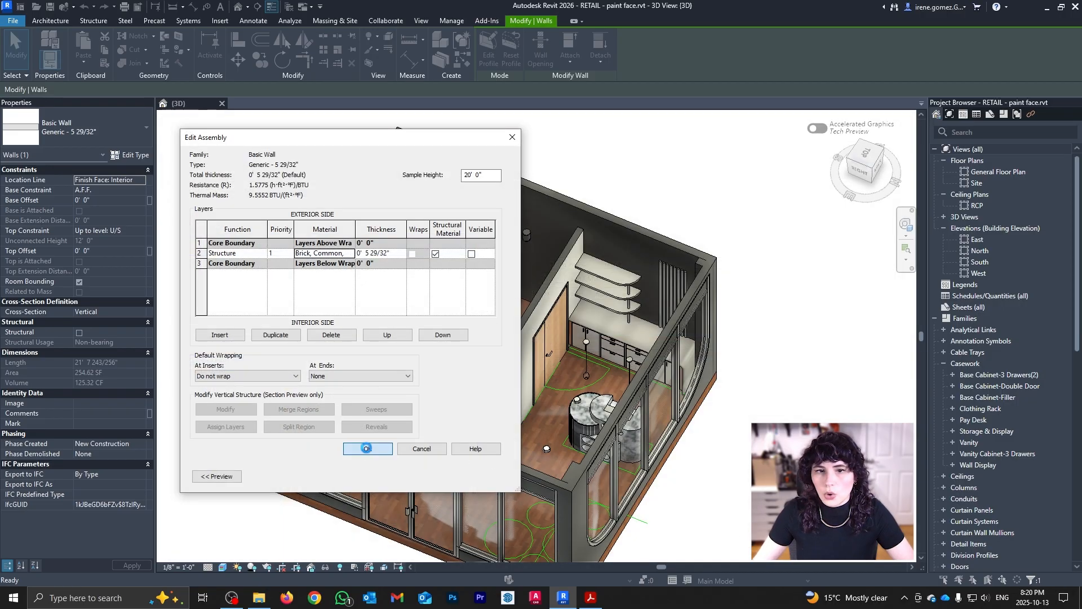
{"action": "left_click", "coordinate": [367, 449]}
{"action": "left_click", "coordinate": [402, 475]}
{"action": "key", "text": "Escape"}
Examine the brick material on the exterior and interior sides of the perimeter walls from several angles
{"action": "middle_click_drag", "start_coordinate": [587, 426], "coordinate": [560, 316], "text": "shift"}
{"action": "scroll", "coordinate": [512, 261], "scroll_direction": "up", "scroll_amount": 3}
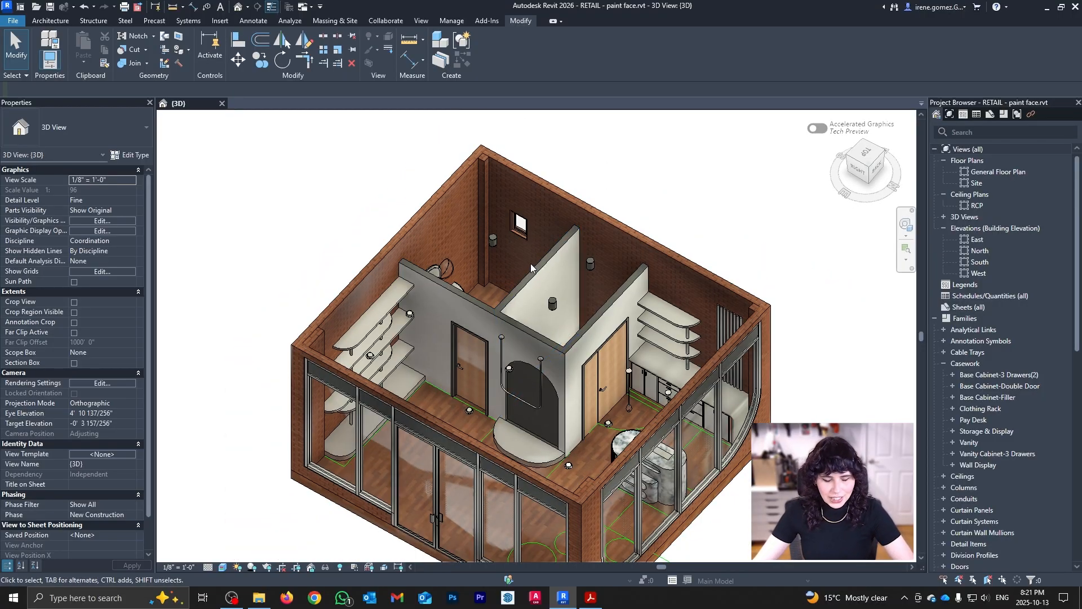
{"action": "mouse_move", "coordinate": [533, 263]}
{"action": "middle_mouse_down", "text": "shift"}
{"action": "mouse_move", "coordinate": [468, 327]}
{"action": "mouse_move", "coordinate": [526, 256]}
{"action": "middle_mouse_up", "text": "shift"}
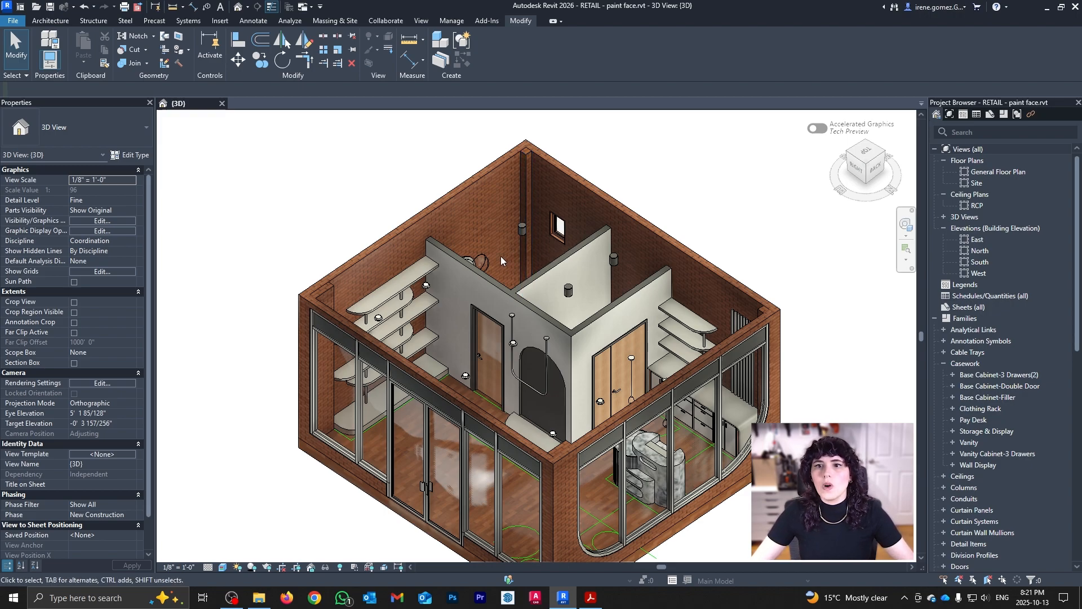
{"action": "scroll", "coordinate": [491, 252], "scroll_direction": "down", "scroll_amount": 2}
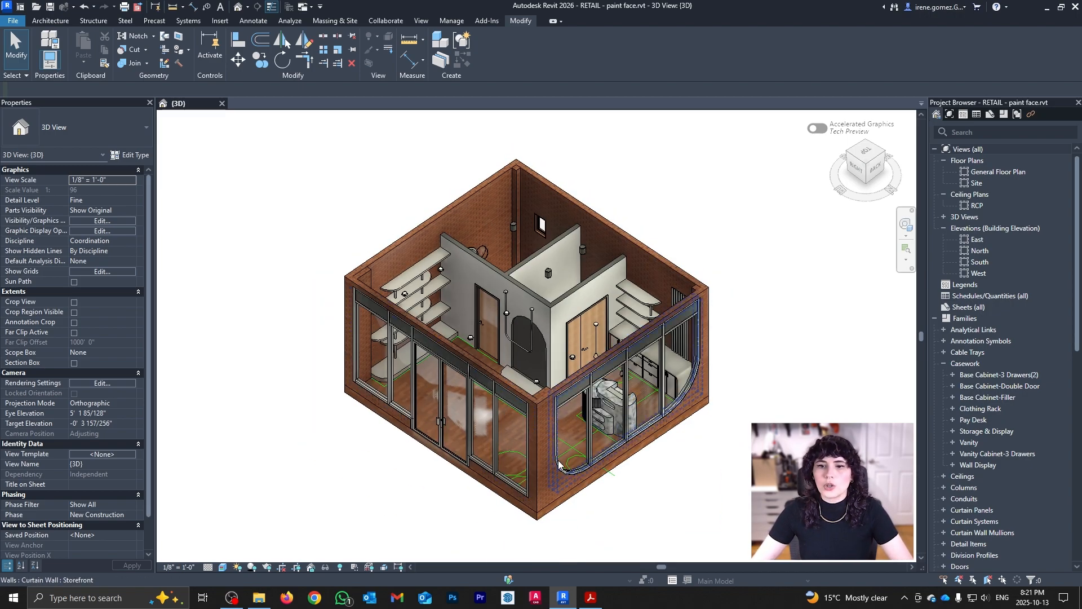
{"action": "scroll", "coordinate": [497, 485], "scroll_direction": "up", "scroll_amount": 3}
{"action": "middle_click_drag", "start_coordinate": [563, 404], "coordinate": [629, 338], "text": "shift"}
{"action": "scroll", "coordinate": [541, 344], "scroll_direction": "down", "scroll_amount": 2}
{"action": "middle_click_drag", "start_coordinate": [541, 345], "coordinate": [432, 353], "text": "shift"}
{"action": "scroll", "coordinate": [432, 352], "scroll_direction": "up", "scroll_amount": 3}
{"action": "middle_click_drag", "start_coordinate": [521, 364], "coordinate": [490, 303], "text": "shift"}
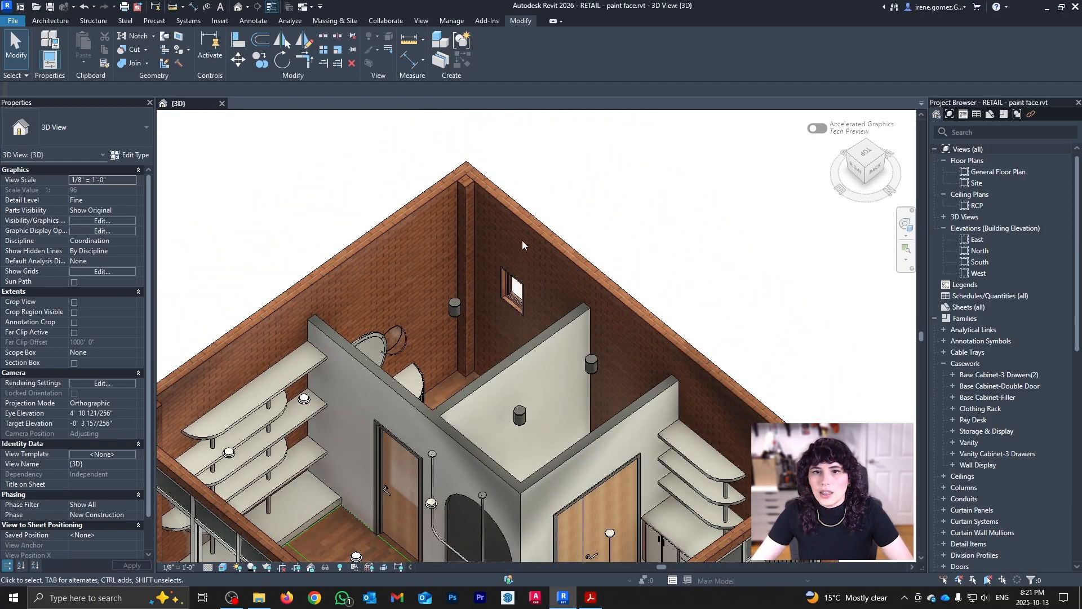
{"action": "scroll", "coordinate": [548, 305], "scroll_direction": "down", "scroll_amount": 3}
{"action": "middle_click_drag", "start_coordinate": [595, 257], "coordinate": [671, 364], "text": "shift"}
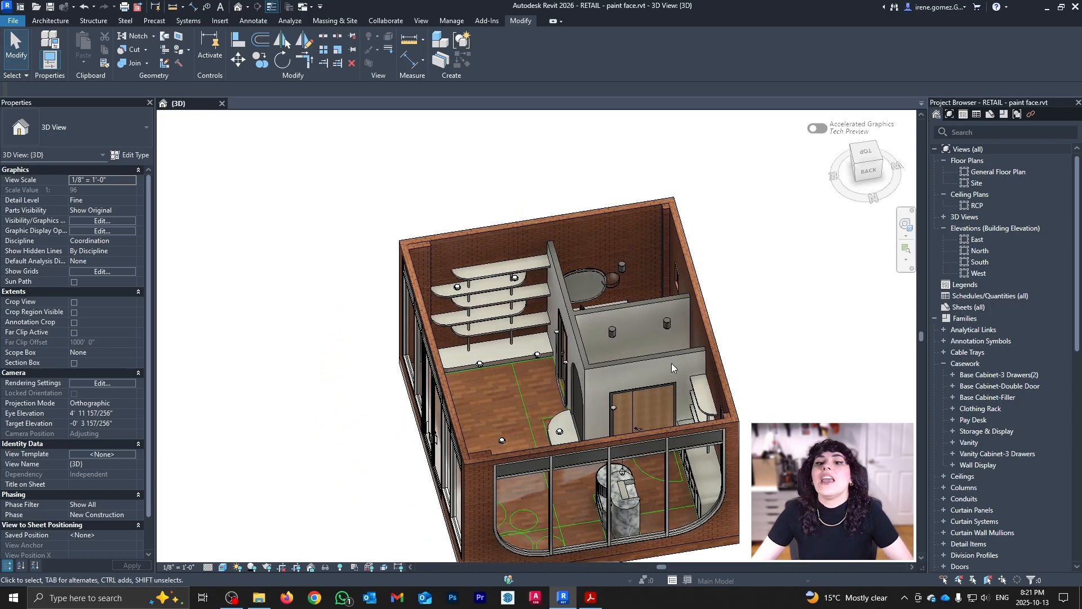
{"action": "scroll", "coordinate": [623, 306], "scroll_direction": "up", "scroll_amount": 2}
{"action": "middle_click_drag", "start_coordinate": [623, 306], "coordinate": [656, 404], "text": "shift"}
{"action": "scroll", "coordinate": [656, 405], "scroll_direction": "down", "scroll_amount": 5}
{"action": "middle_click_drag", "start_coordinate": [606, 313], "coordinate": [526, 431], "text": "shift"}
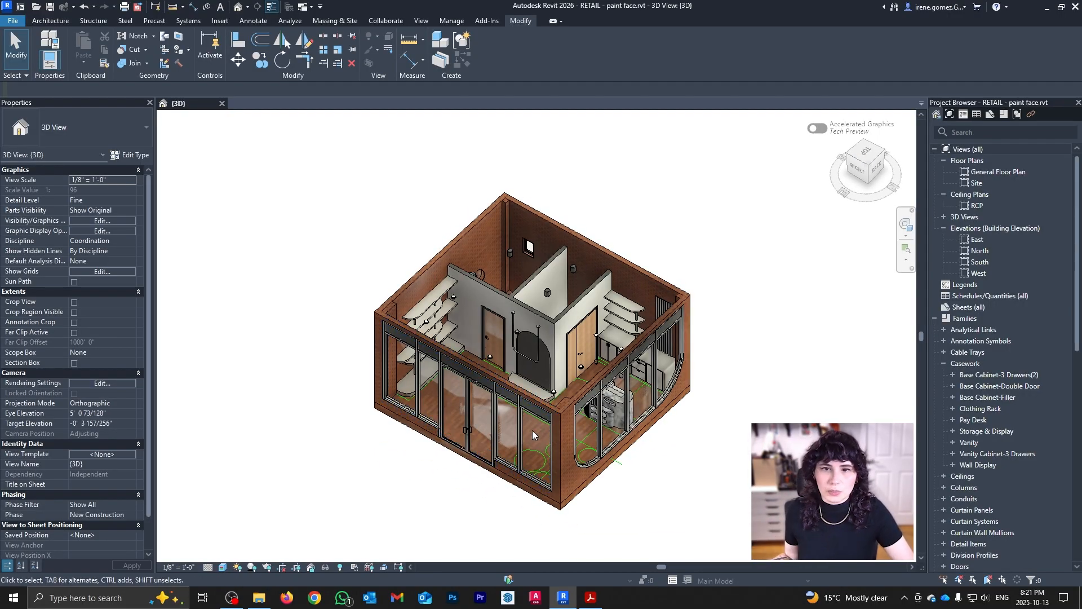
{"action": "scroll", "coordinate": [506, 289], "scroll_direction": "up", "scroll_amount": 1}
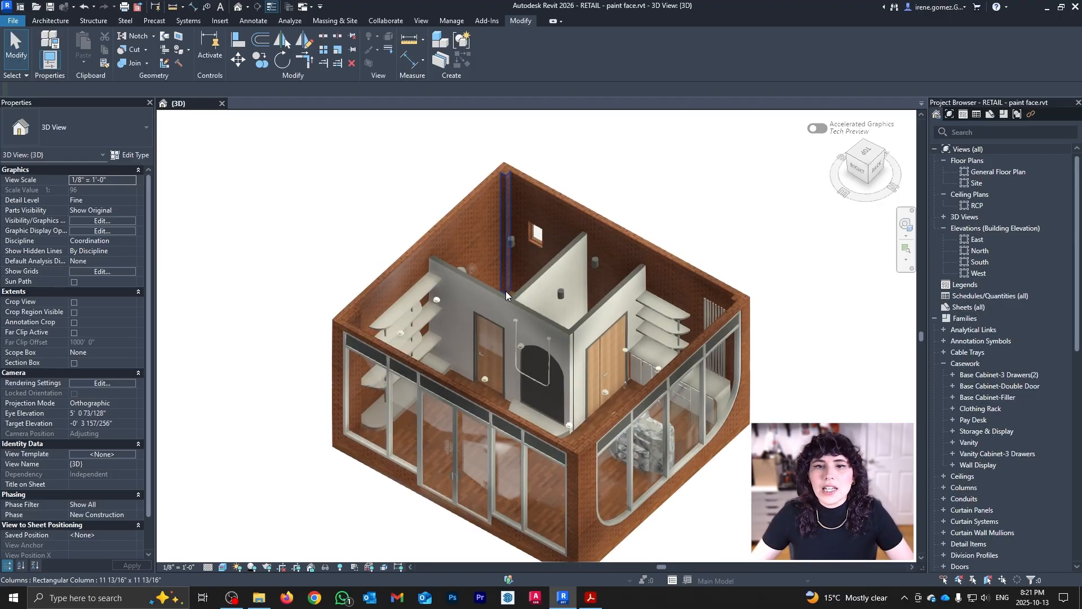
{"action": "middle_click_drag", "start_coordinate": [544, 381], "coordinate": [537, 379], "text": "shift"}
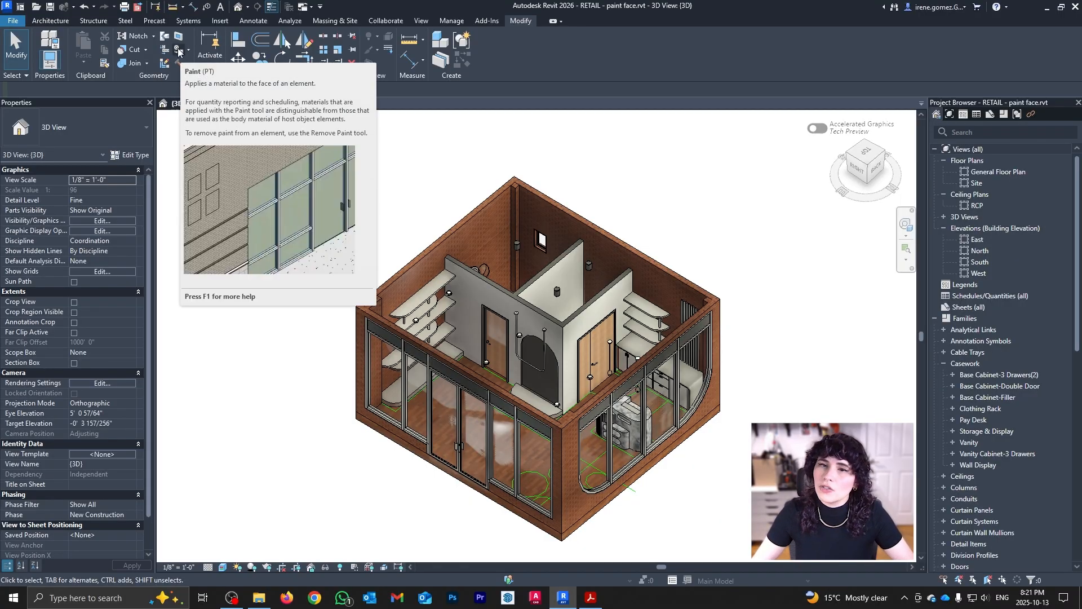
Start the Paint tool and enlarge its material browser to show more materials
{"action": "key", "text": "p"}
{"action": "key", "text": "t"}
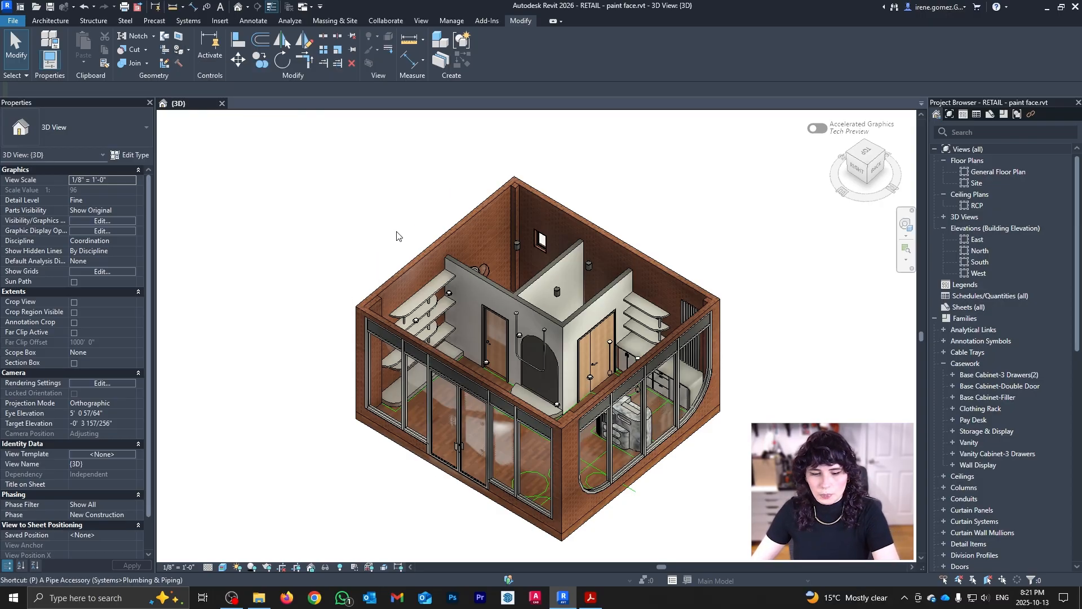
{"action": "left_click_drag", "start_coordinate": [91, 12], "coordinate": [249, 129]}
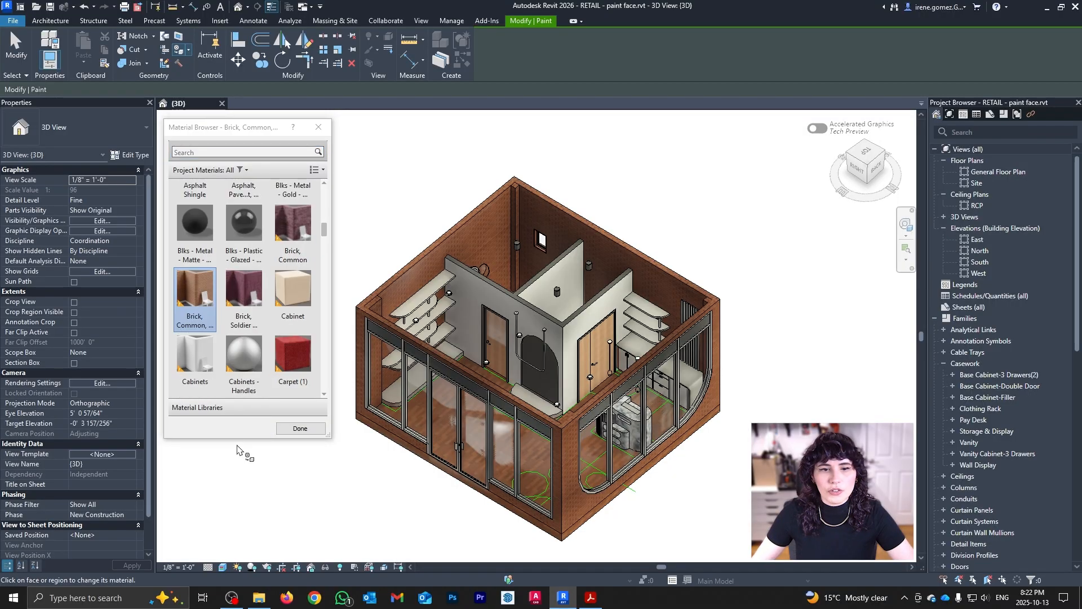
{"action": "left_click_drag", "start_coordinate": [237, 442], "coordinate": [237, 556]}
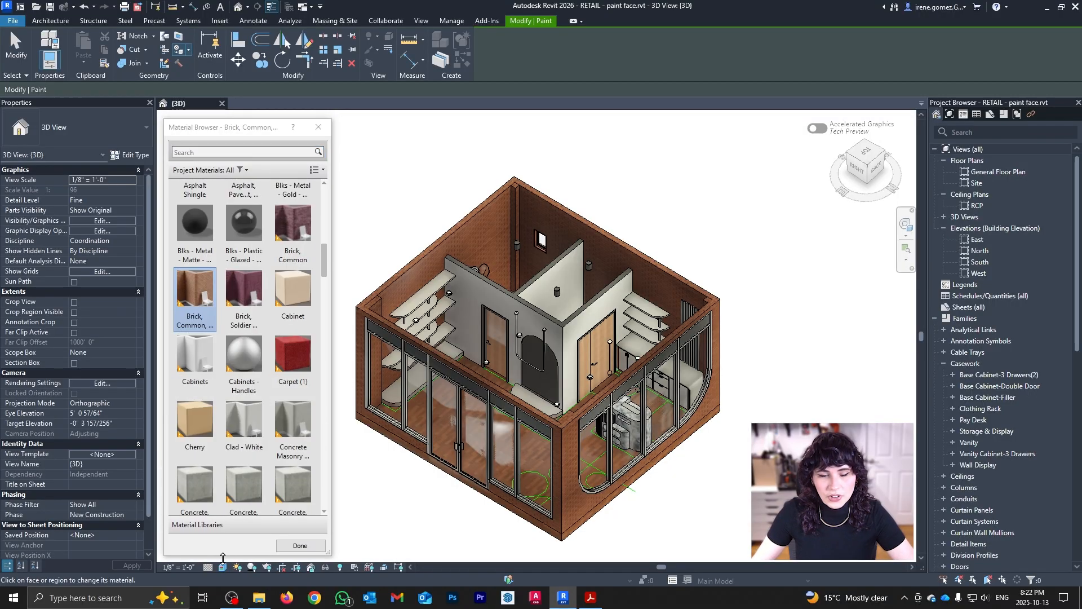
{"action": "left_click_drag", "start_coordinate": [332, 308], "coordinate": [353, 307]}
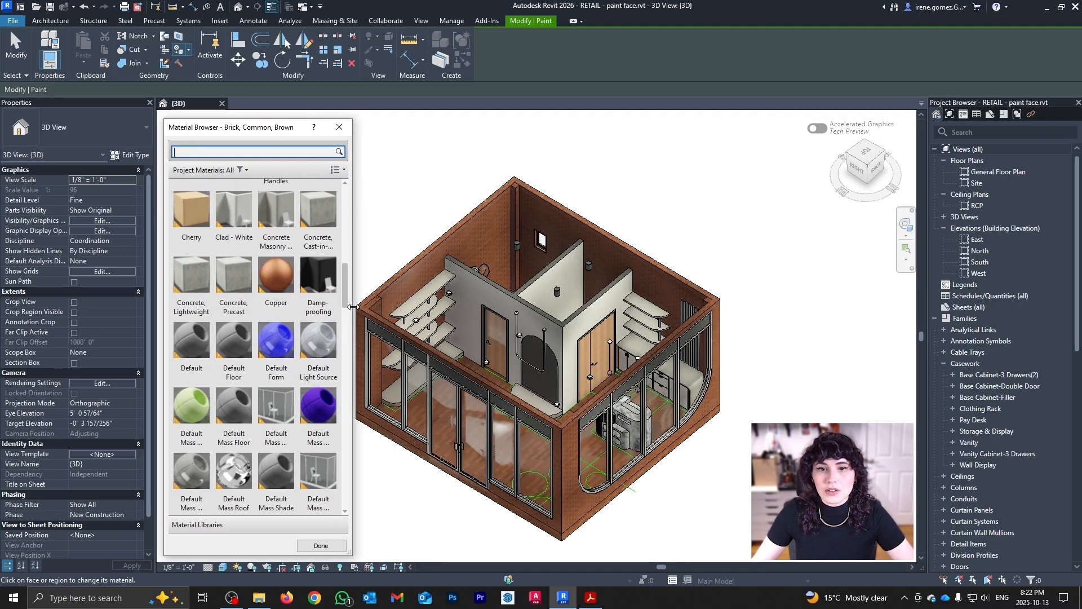
Search the materials for "paint", choose Clad - White, and paint the interior faces of the brick perimeter walls with it
{"action": "middle_click_drag", "start_coordinate": [553, 282], "coordinate": [577, 308], "text": "shift"}
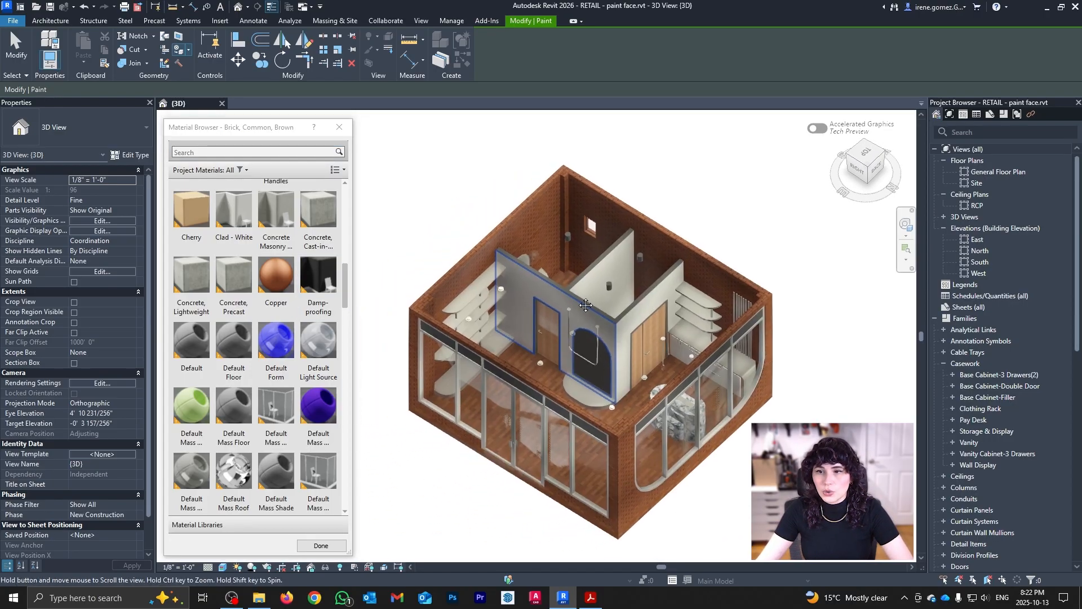
{"action": "scroll", "coordinate": [576, 308], "scroll_direction": "up", "scroll_amount": 2}
{"action": "scroll", "coordinate": [552, 292], "scroll_direction": "down", "scroll_amount": 1}
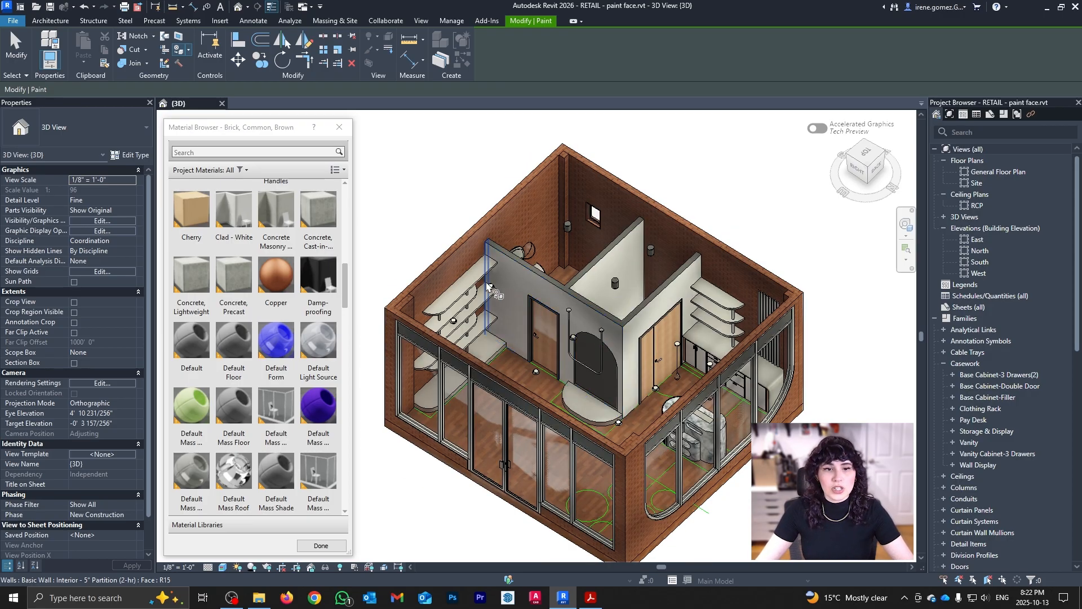
{"action": "scroll", "coordinate": [282, 236], "scroll_direction": "up", "scroll_amount": 1}
{"action": "left_click", "coordinate": [260, 153]}
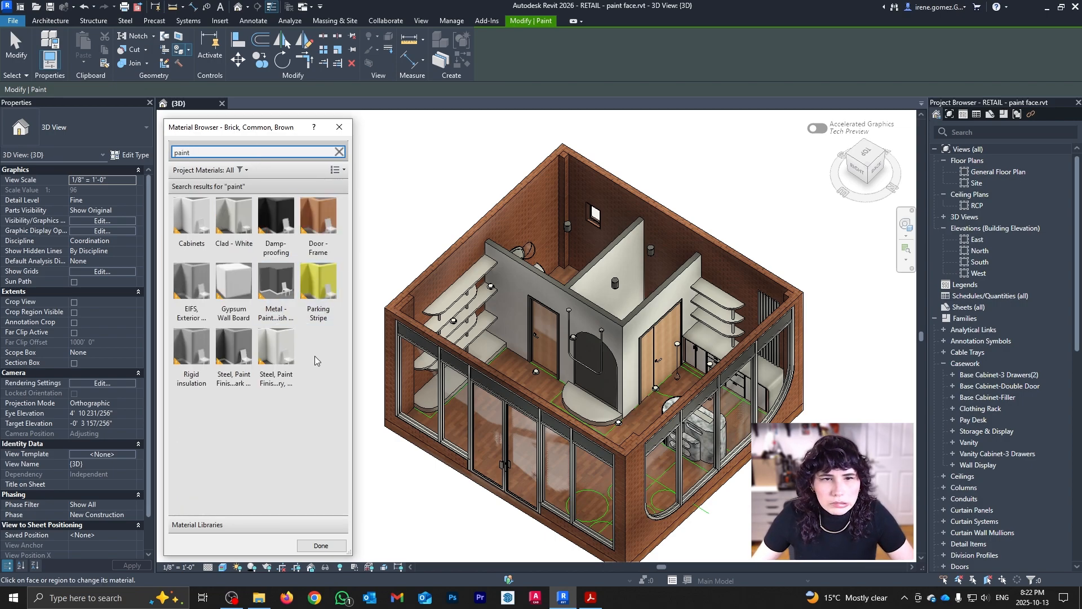
{"action": "left_click", "coordinate": [239, 220]}
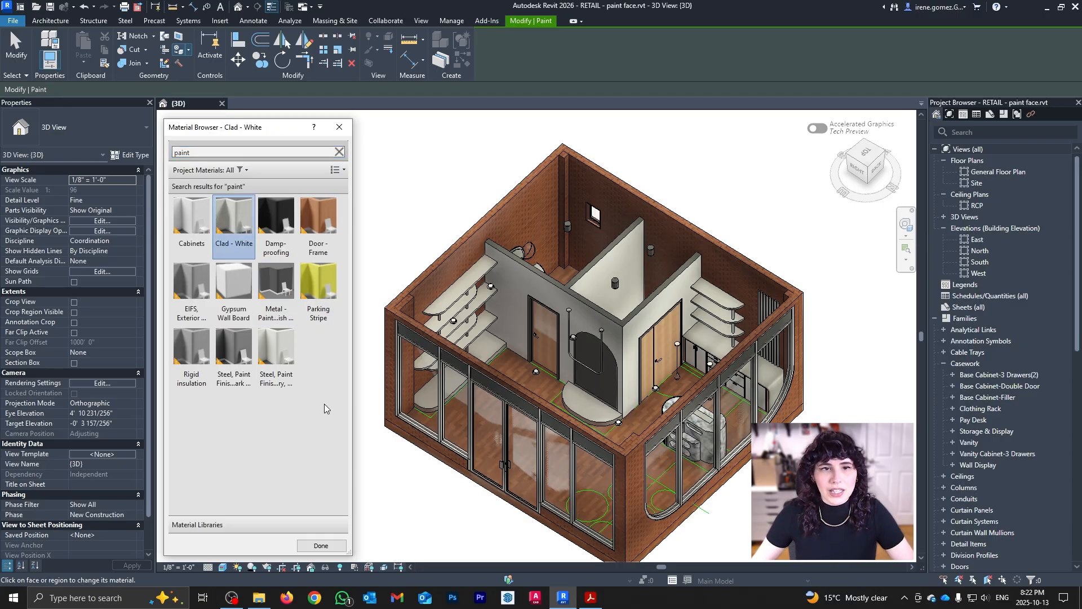
{"action": "left_click", "coordinate": [446, 270]}
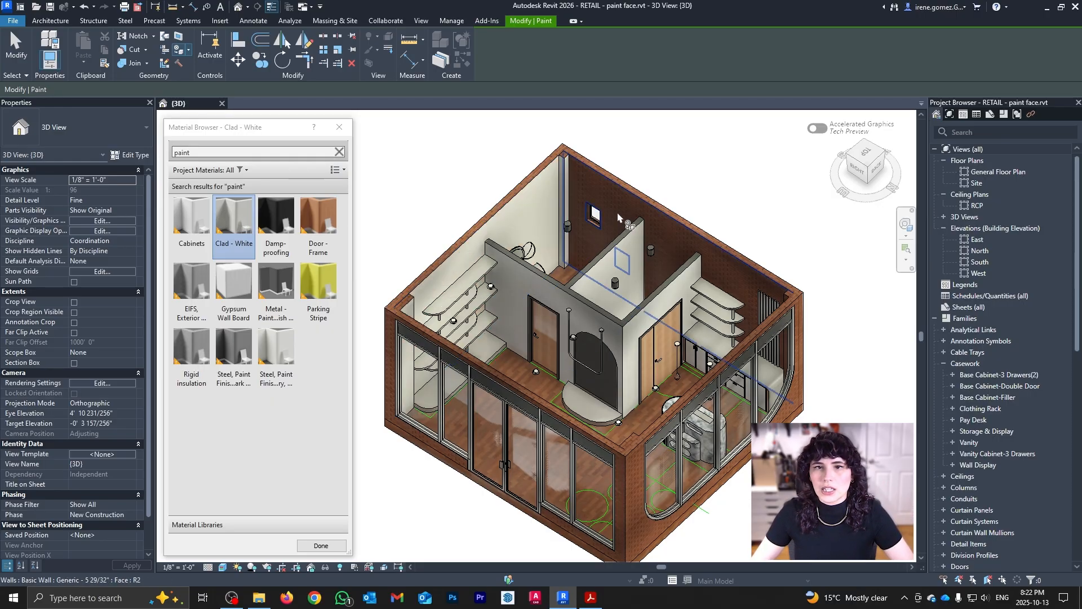
{"action": "middle_click_drag", "start_coordinate": [616, 215], "coordinate": [627, 299], "text": "shift"}
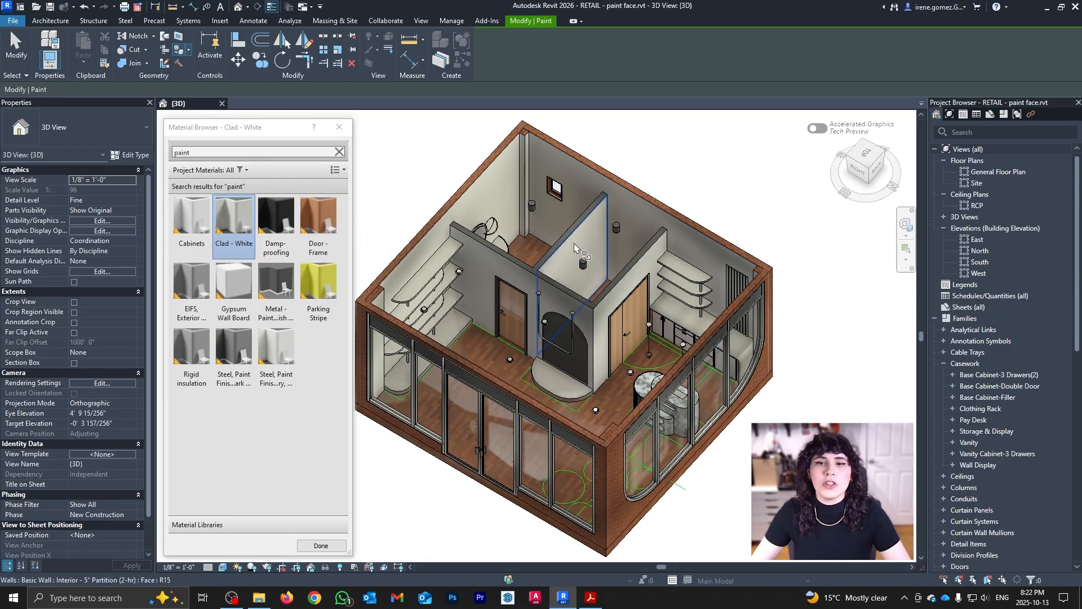
{"action": "left_click", "coordinate": [344, 128]}
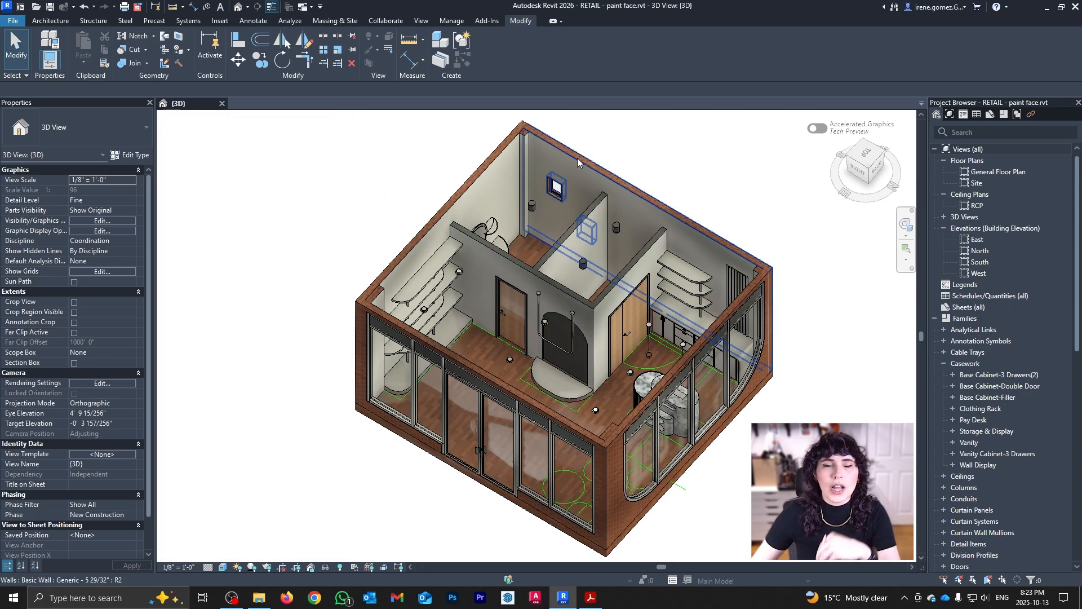
Check the structure layer's material in the painted back wall's type, and close its settings without changes
{"action": "left_click", "coordinate": [578, 159]}
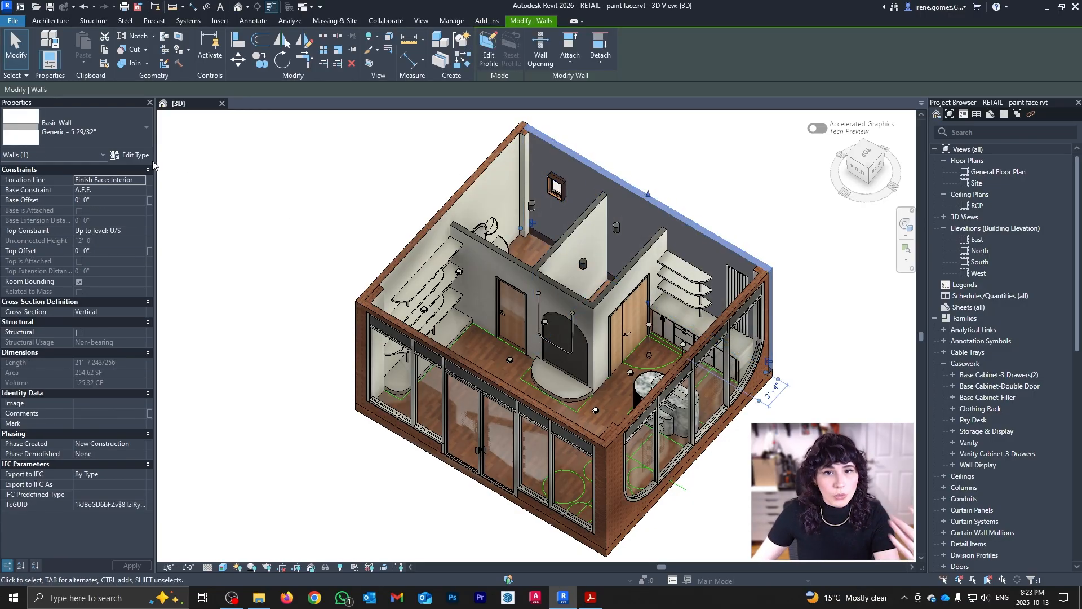
{"action": "left_click", "coordinate": [131, 155]}
{"action": "left_click", "coordinate": [424, 255]}
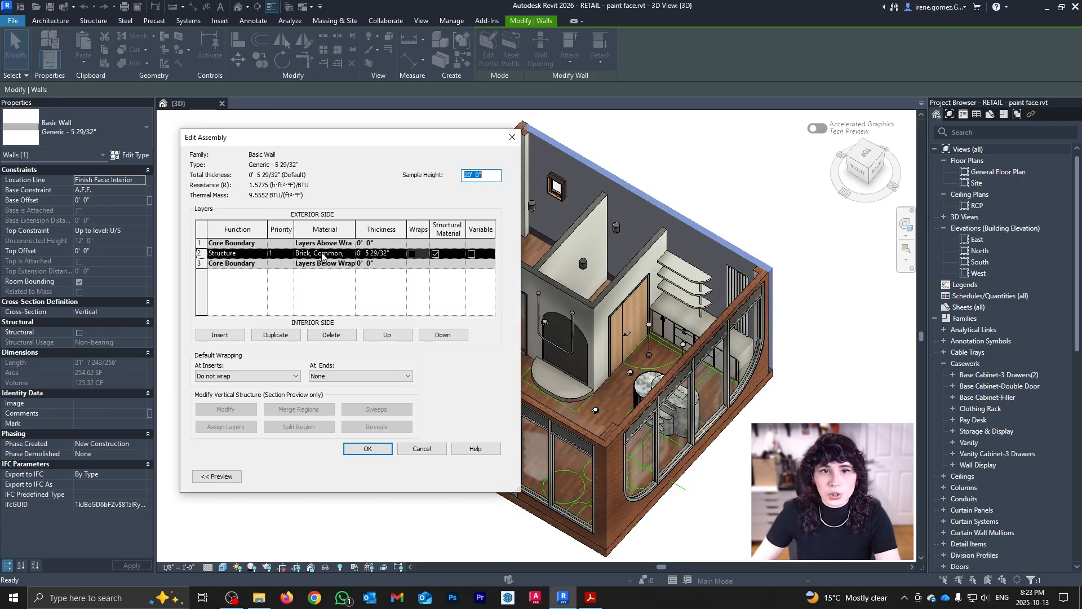
{"action": "left_click", "coordinate": [513, 138]}
{"action": "left_click", "coordinate": [512, 138]}
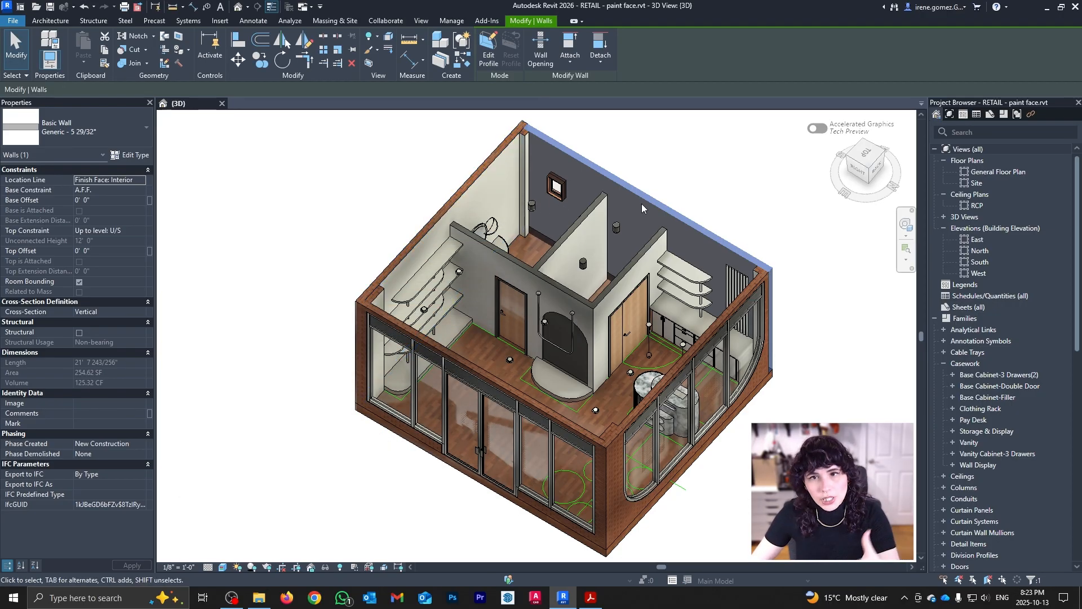
{"action": "left_click", "coordinate": [659, 177]}
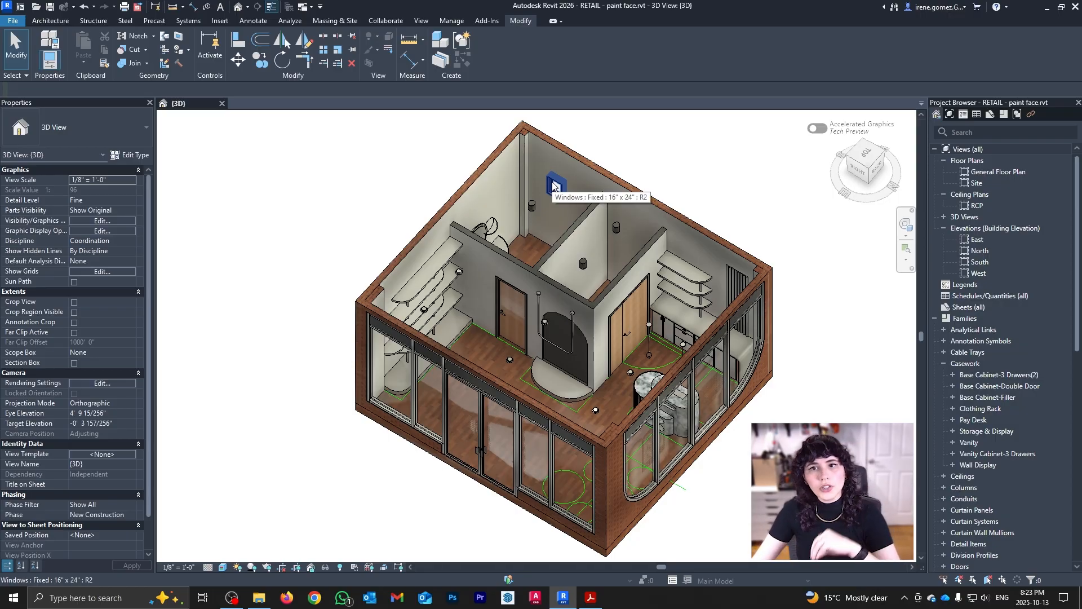
{"action": "middle_click_drag", "start_coordinate": [623, 249], "coordinate": [608, 360], "text": "shift"}
{"action": "scroll", "coordinate": [646, 339], "scroll_direction": "up", "scroll_amount": 5}
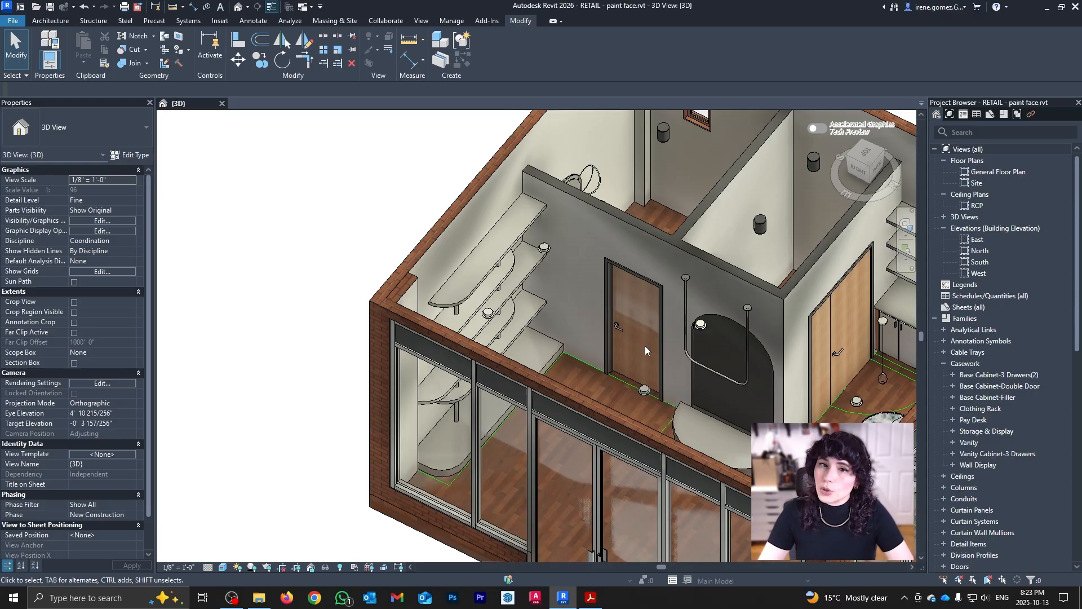
{"action": "key", "text": "p"}
{"action": "key", "text": "t"}
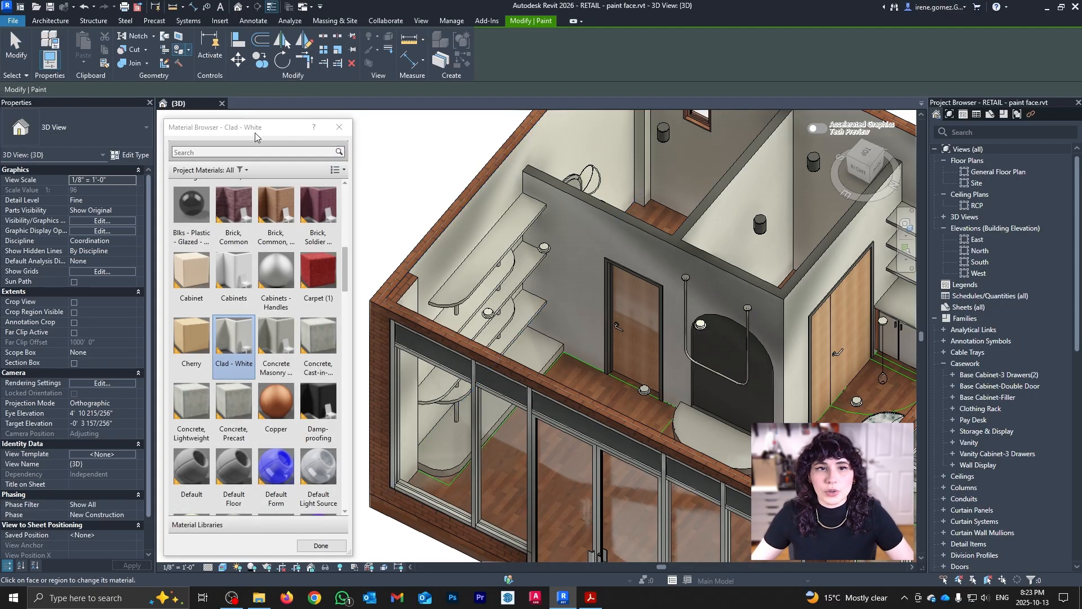
{"action": "scroll", "coordinate": [274, 268], "scroll_direction": "up", "scroll_amount": 1}
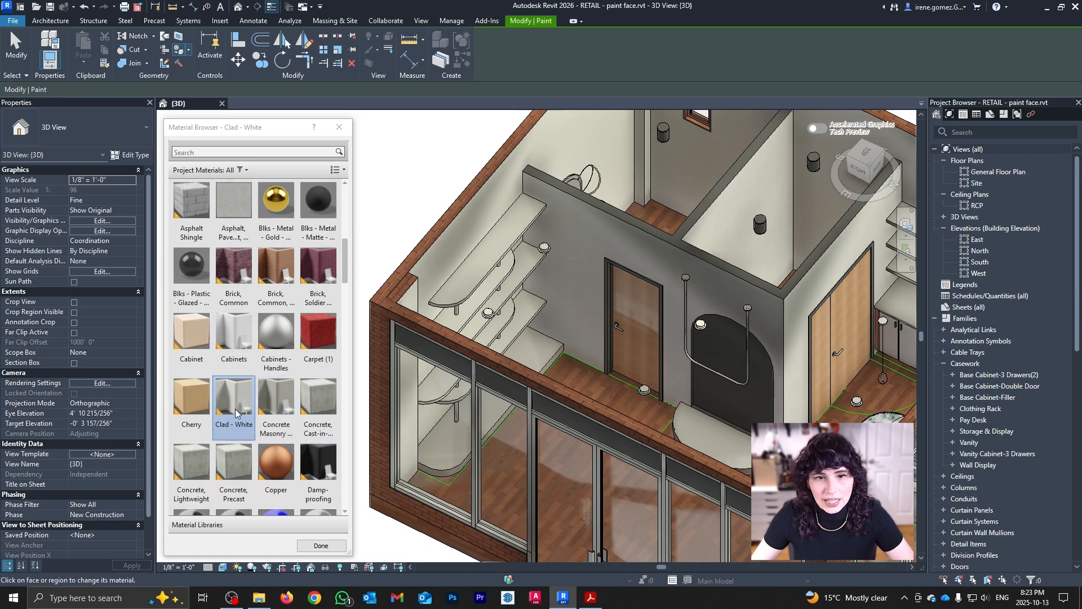
{"action": "scroll", "coordinate": [639, 314], "scroll_direction": "up", "scroll_amount": 2}
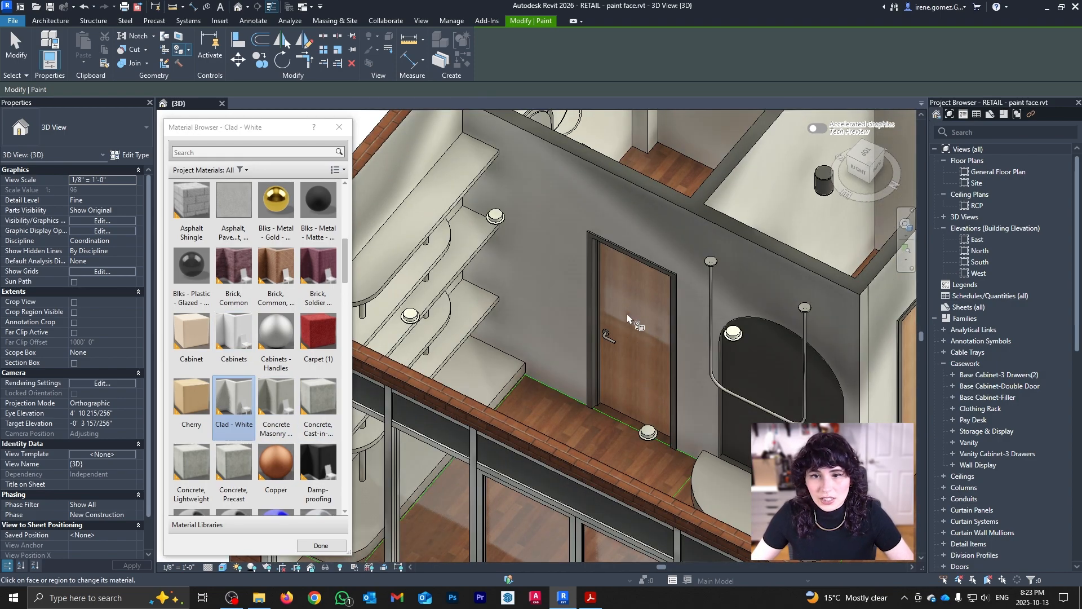
{"action": "scroll", "coordinate": [627, 317], "scroll_direction": "down", "scroll_amount": 2}
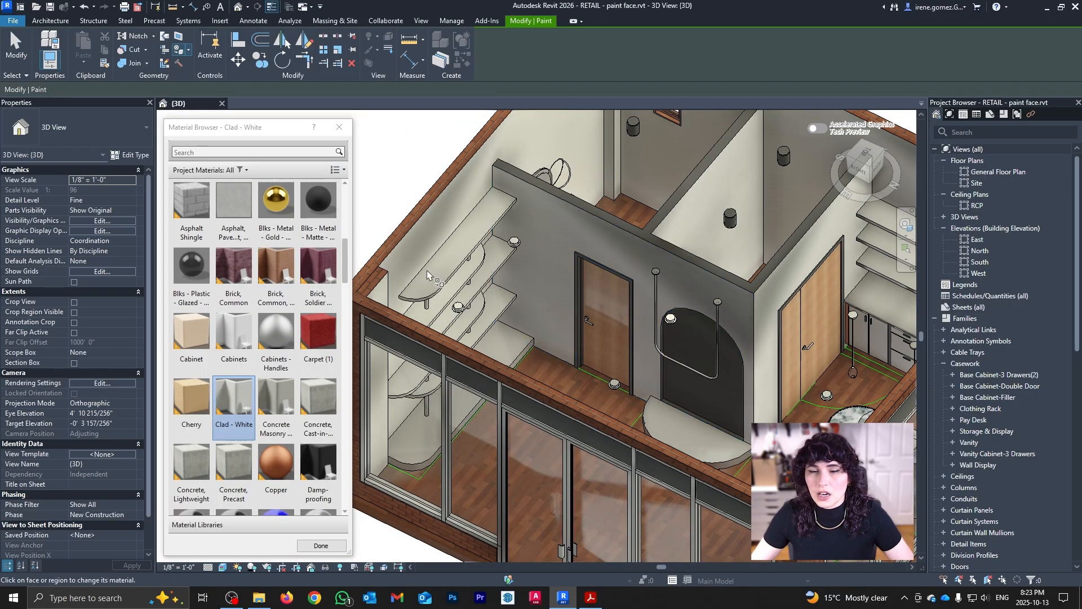
{"action": "middle_click_drag", "start_coordinate": [508, 344], "coordinate": [748, 445], "text": "shift"}
{"action": "middle_click_drag", "start_coordinate": [767, 532], "coordinate": [654, 327], "text": "shift"}
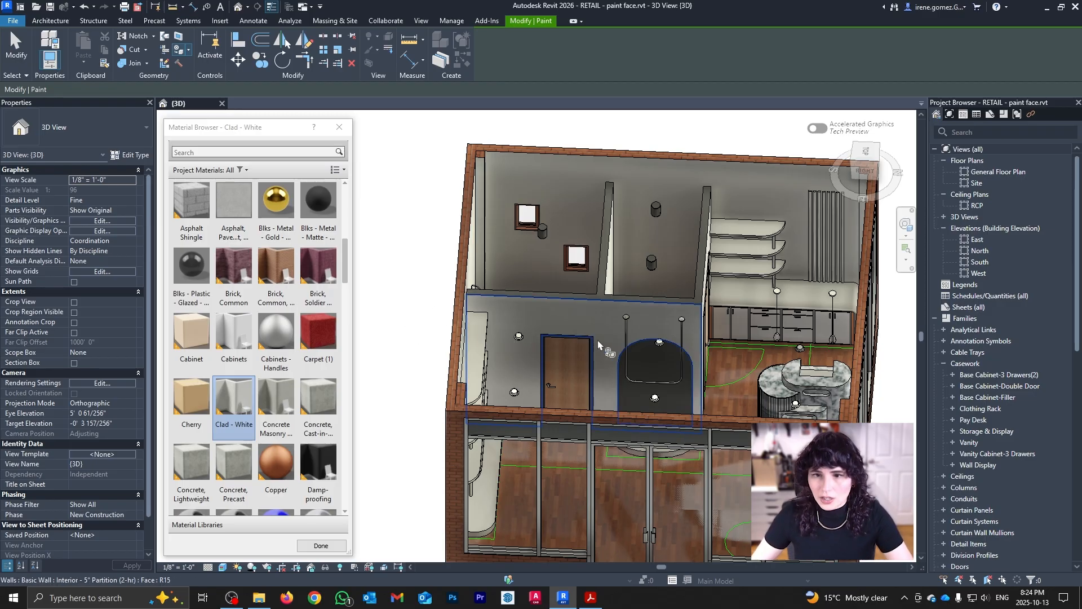
{"action": "middle_click_drag", "start_coordinate": [602, 348], "coordinate": [631, 378]}
{"action": "key", "text": "Escape"}
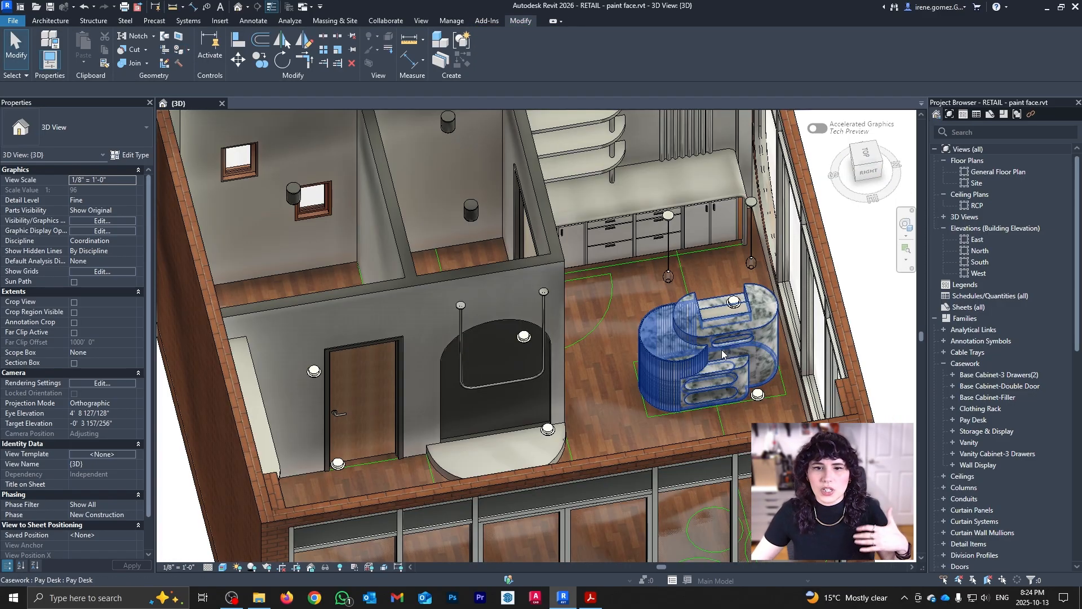
Open the pay desk casework for in-place editing
{"action": "left_click", "coordinate": [747, 336]}
{"action": "middle_click_drag", "start_coordinate": [747, 336], "coordinate": [661, 354]}
{"action": "scroll", "coordinate": [662, 354], "scroll_direction": "up", "scroll_amount": 1}
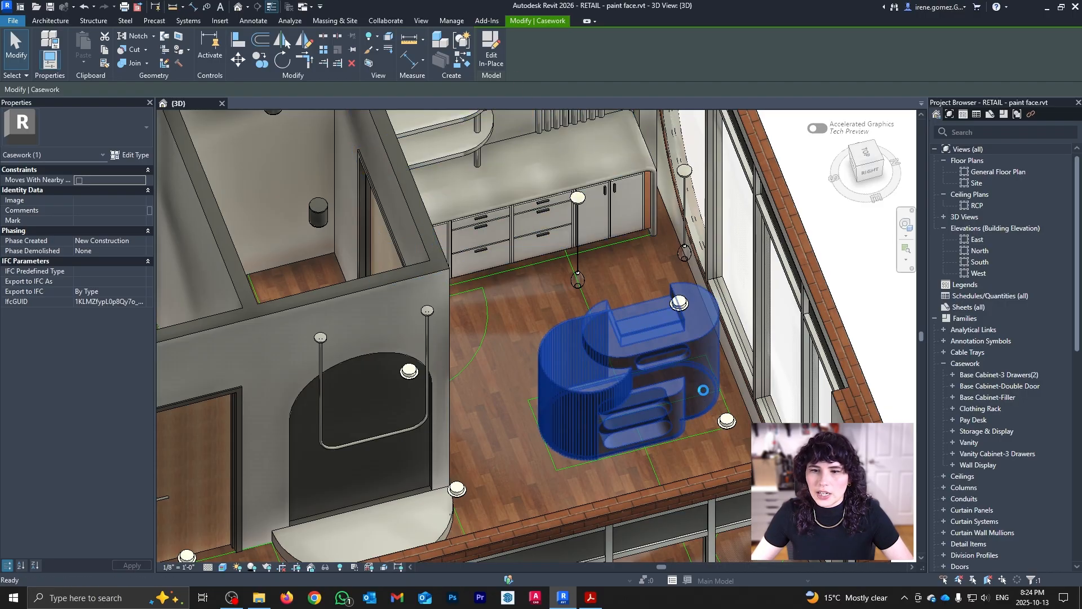
{"action": "double_click", "coordinate": [702, 387]}
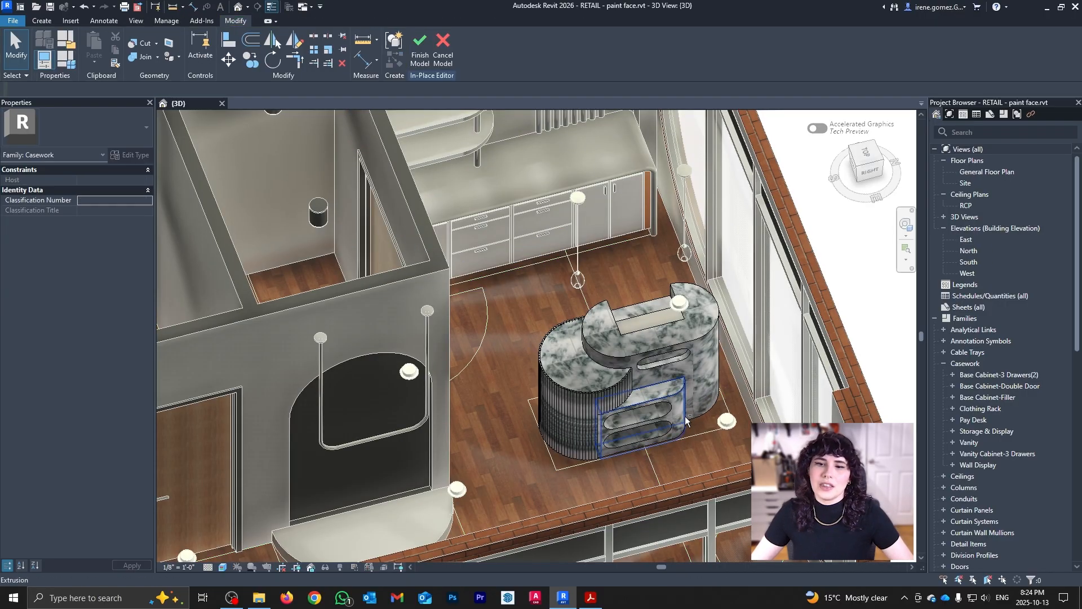
Paint the inner face of the pay desk's upper rounded slot with the Clad - White material
{"action": "key", "text": "p"}
{"action": "key", "text": "t"}
{"action": "scroll", "coordinate": [665, 361], "scroll_direction": "up", "scroll_amount": 5}
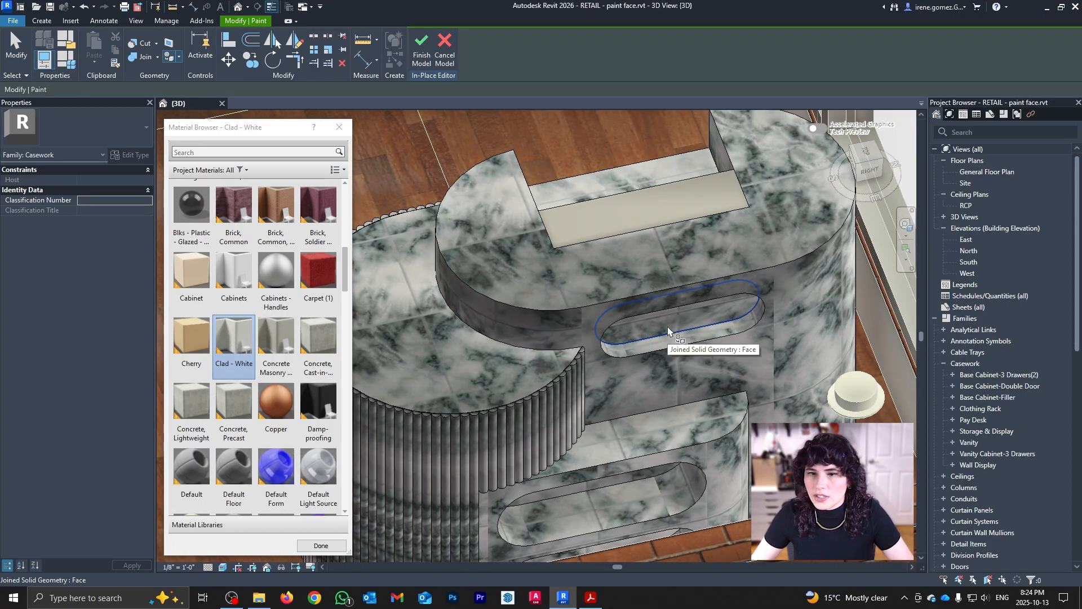
{"action": "left_click", "coordinate": [668, 326]}
{"action": "scroll", "coordinate": [637, 366], "scroll_direction": "down", "scroll_amount": 4}
{"action": "mouse_move", "coordinate": [637, 394]}
{"action": "middle_mouse_down", "text": "shift"}
{"action": "mouse_move", "coordinate": [691, 423]}
{"action": "mouse_move", "coordinate": [630, 303]}
{"action": "mouse_move", "coordinate": [633, 390]}
{"action": "middle_mouse_up", "text": "shift"}
{"action": "scroll", "coordinate": [618, 421], "scroll_direction": "up", "scroll_amount": 3}
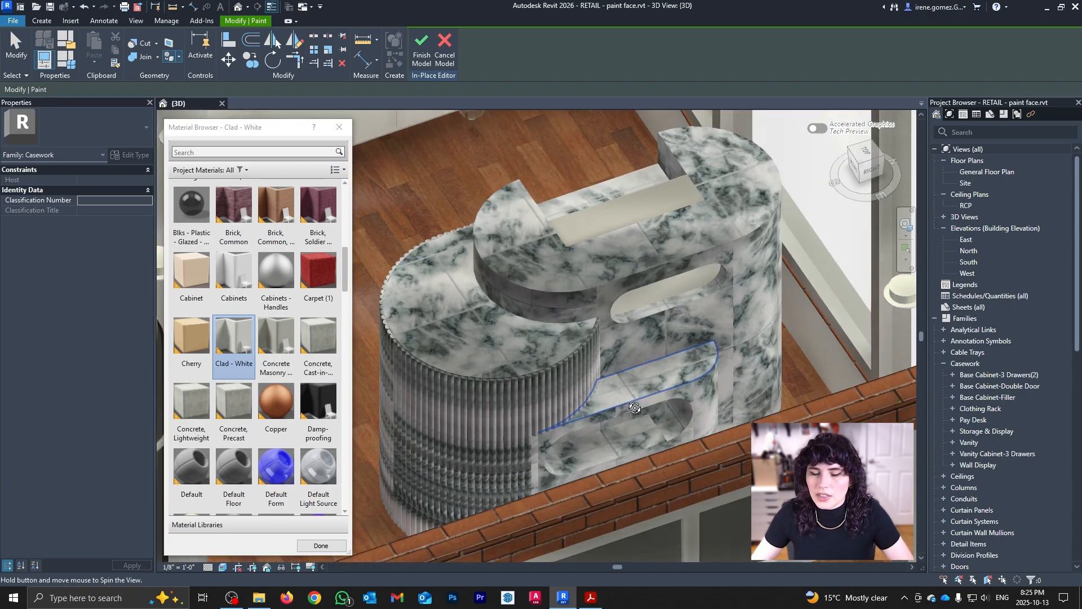
Try painting the top face of the pay desk's lower round section with the Clad - White material
{"action": "scroll", "coordinate": [610, 431], "scroll_direction": "up", "scroll_amount": 5}
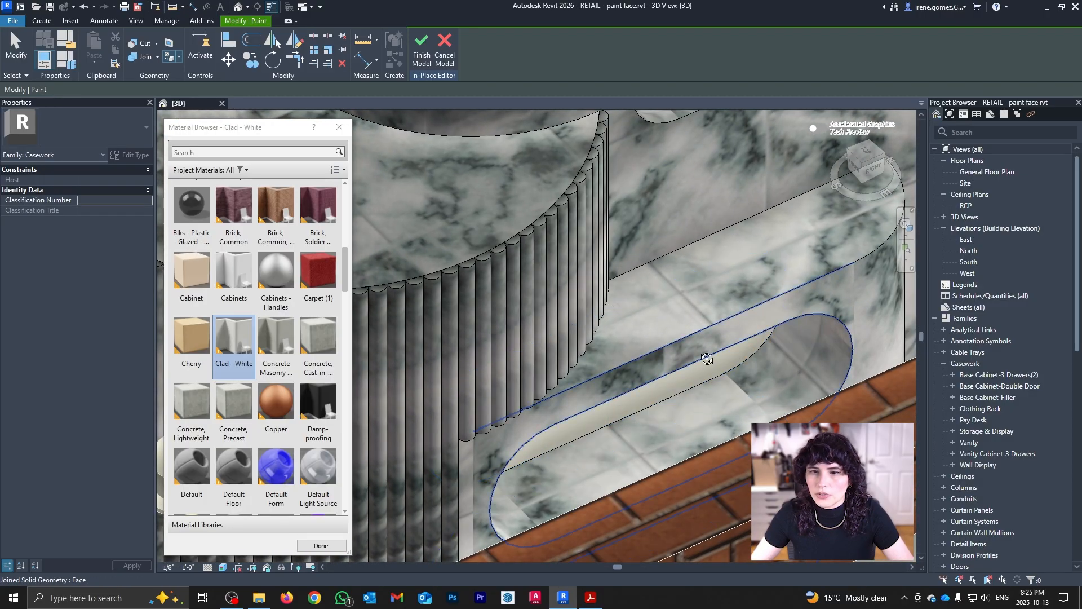
{"action": "middle_click_drag", "start_coordinate": [700, 355], "coordinate": [640, 388], "text": "shift"}
{"action": "scroll", "coordinate": [641, 388], "scroll_direction": "down", "scroll_amount": 5}
{"action": "mouse_move", "coordinate": [510, 315]}
{"action": "middle_mouse_down", "text": "shift"}
{"action": "mouse_move", "coordinate": [495, 333]}
{"action": "mouse_move", "coordinate": [627, 369]}
{"action": "mouse_move", "coordinate": [560, 309]}
{"action": "mouse_move", "coordinate": [586, 327]}
{"action": "mouse_move", "coordinate": [682, 337]}
{"action": "middle_mouse_up", "text": "shift"}
{"action": "left_click", "coordinate": [533, 332]}
{"action": "scroll", "coordinate": [533, 333], "scroll_direction": "up", "scroll_amount": 2}
{"action": "scroll", "coordinate": [682, 337], "scroll_direction": "down", "scroll_amount": 5}
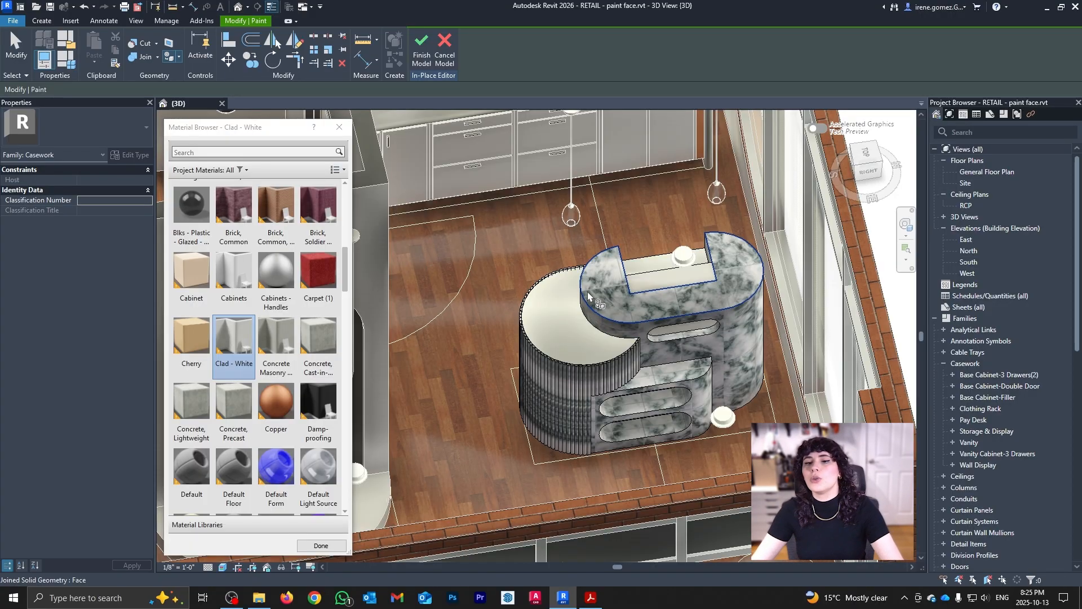
Paint the curved side face of the pay desk's upper section, where it rises above the round base, with Clad - White
{"action": "scroll", "coordinate": [603, 350], "scroll_direction": "up", "scroll_amount": 5}
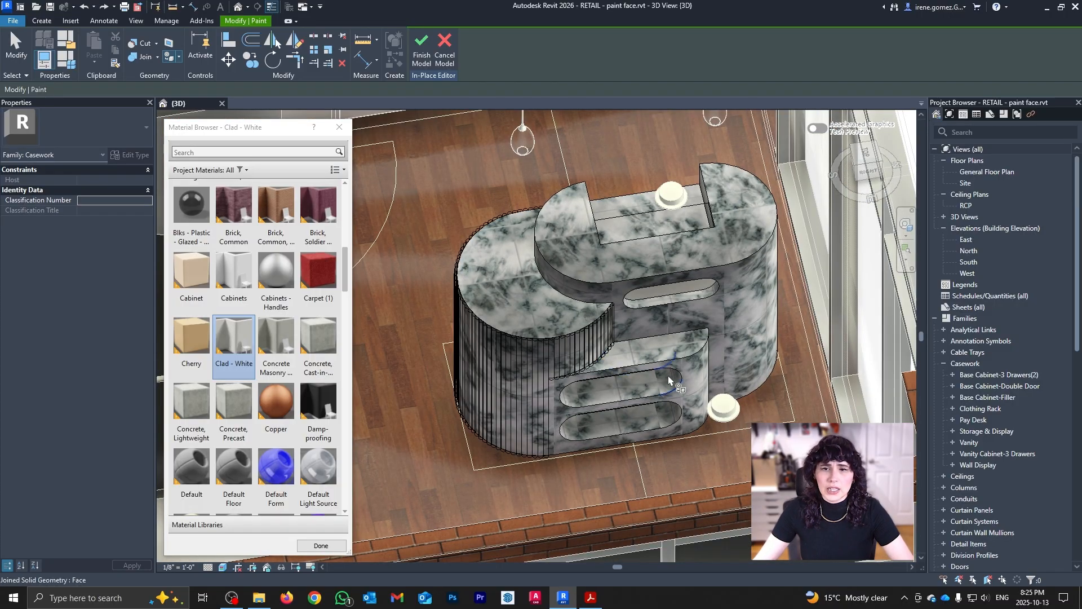
{"action": "middle_click_drag", "start_coordinate": [600, 372], "coordinate": [546, 389], "text": "shift"}
{"action": "scroll", "coordinate": [593, 302], "scroll_direction": "up", "scroll_amount": 1}
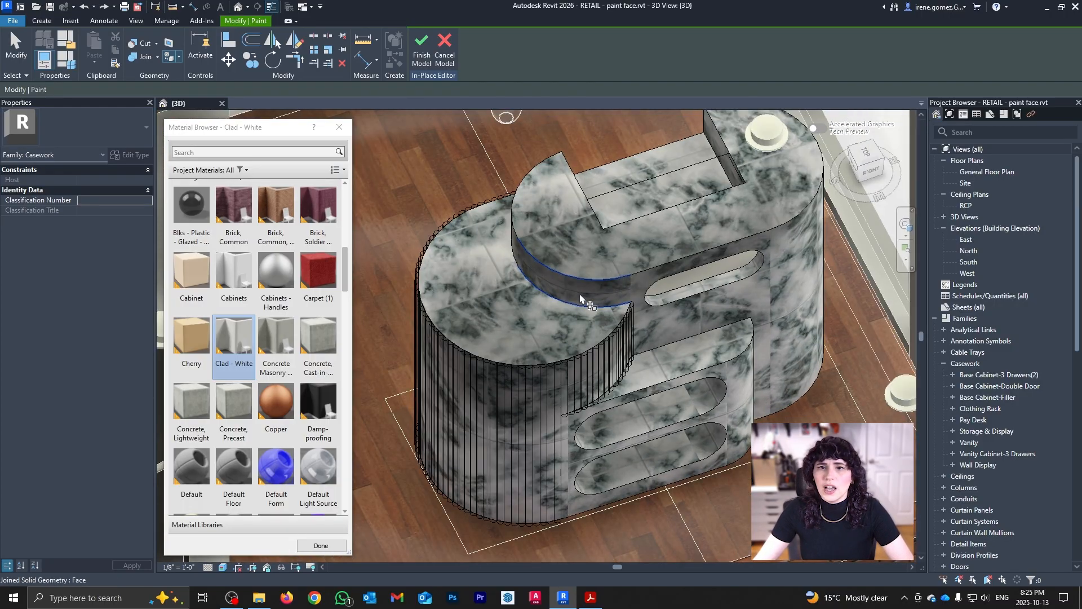
{"action": "left_click", "coordinate": [608, 296]}
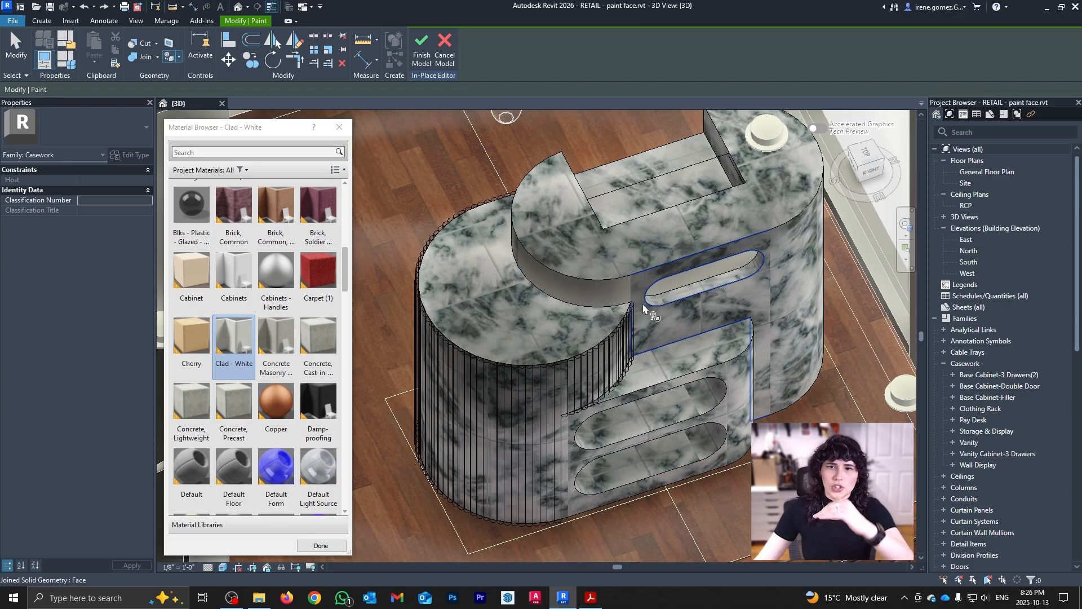
{"action": "middle_click_drag", "start_coordinate": [539, 296], "coordinate": [647, 306], "text": "shift"}
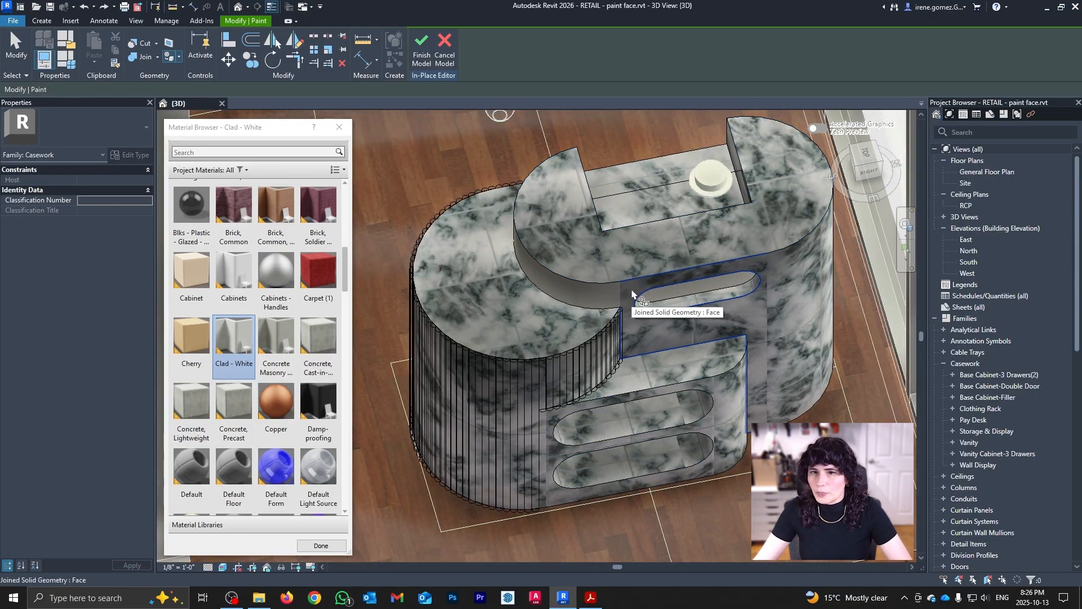
Paint the upper section's slotted front face, top face and rounded outer end with Clad - White
{"action": "left_click", "coordinate": [632, 290]}
{"action": "middle_click_drag", "start_coordinate": [632, 291], "coordinate": [771, 286], "text": "shift"}
{"action": "left_click", "coordinate": [772, 285]}
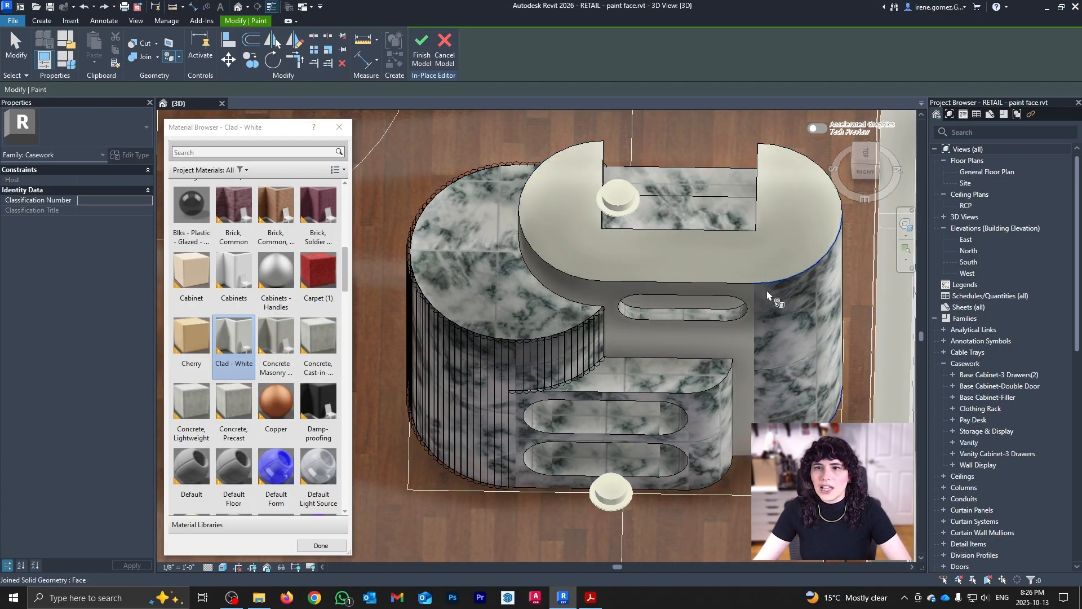
{"action": "left_click", "coordinate": [758, 361]}
{"action": "mouse_move", "coordinate": [759, 361]}
{"action": "middle_mouse_down", "text": "shift"}
{"action": "mouse_move", "coordinate": [685, 361]}
{"action": "mouse_move", "coordinate": [667, 320]}
{"action": "middle_mouse_up", "text": "shift"}
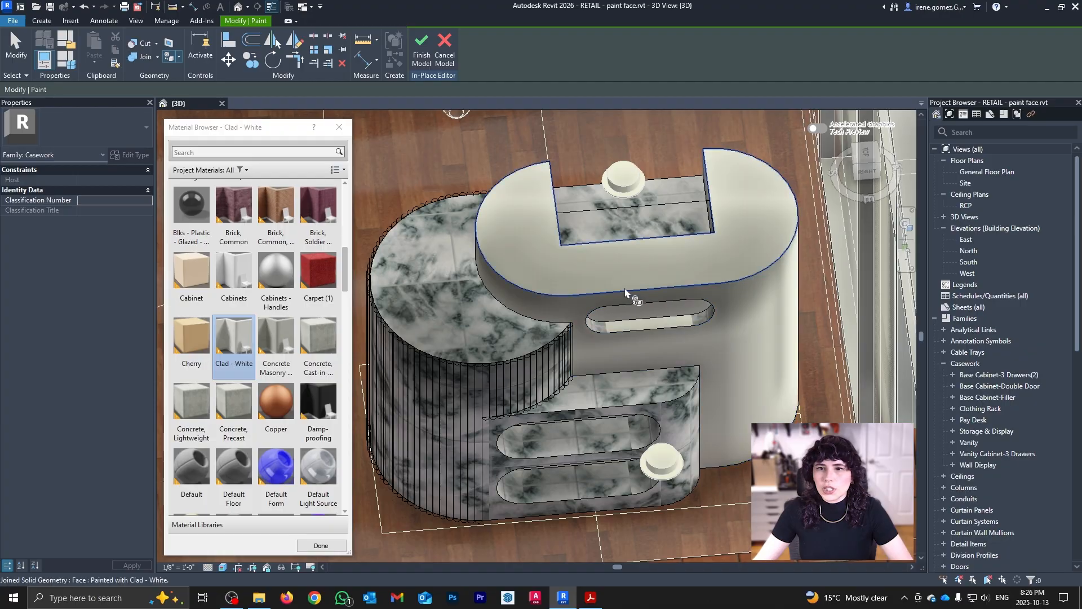
Paint the remaining inner faces of the upper section's rounded slot with Clad - White
{"action": "left_click", "coordinate": [701, 323]}
{"action": "mouse_move", "coordinate": [702, 322]}
{"action": "middle_mouse_down", "text": "shift"}
{"action": "mouse_move", "coordinate": [683, 289]}
{"action": "mouse_move", "coordinate": [671, 387]}
{"action": "mouse_move", "coordinate": [661, 345]}
{"action": "middle_mouse_up", "text": "shift"}
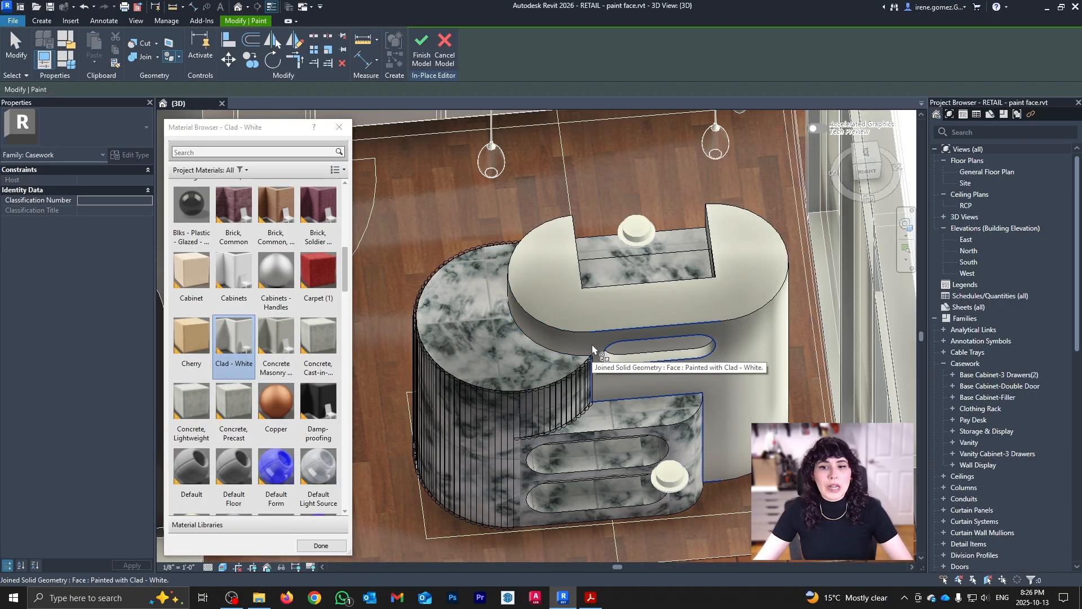
{"action": "scroll", "coordinate": [618, 336], "scroll_direction": "down", "scroll_amount": 2}
{"action": "middle_click_drag", "start_coordinate": [631, 383], "coordinate": [651, 313], "text": "shift"}
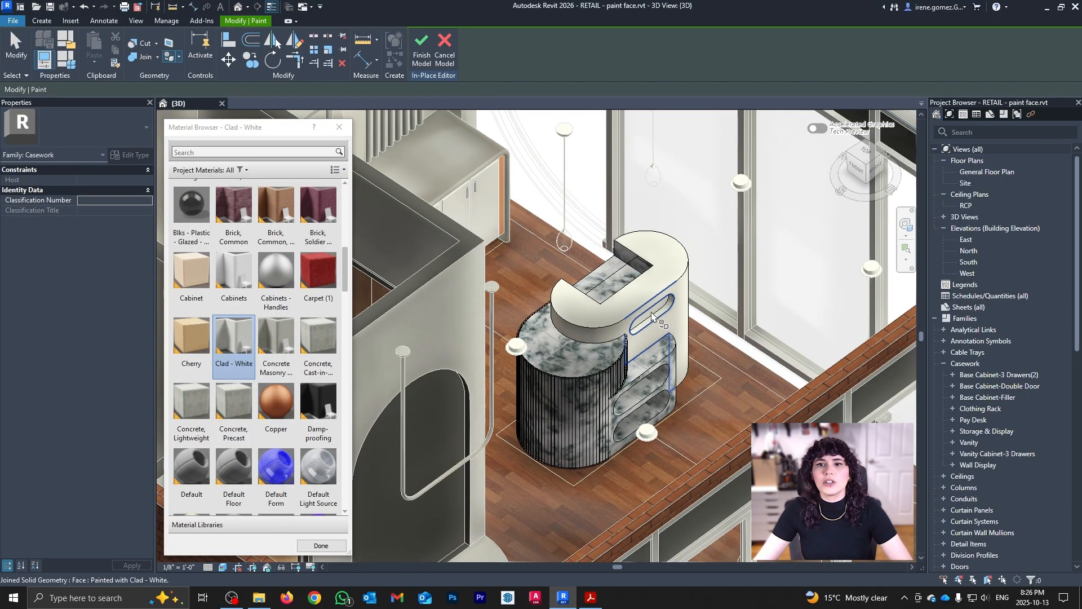
{"action": "scroll", "coordinate": [652, 312], "scroll_direction": "up", "scroll_amount": 5}
{"action": "middle_click_drag", "start_coordinate": [714, 344], "coordinate": [682, 412]}
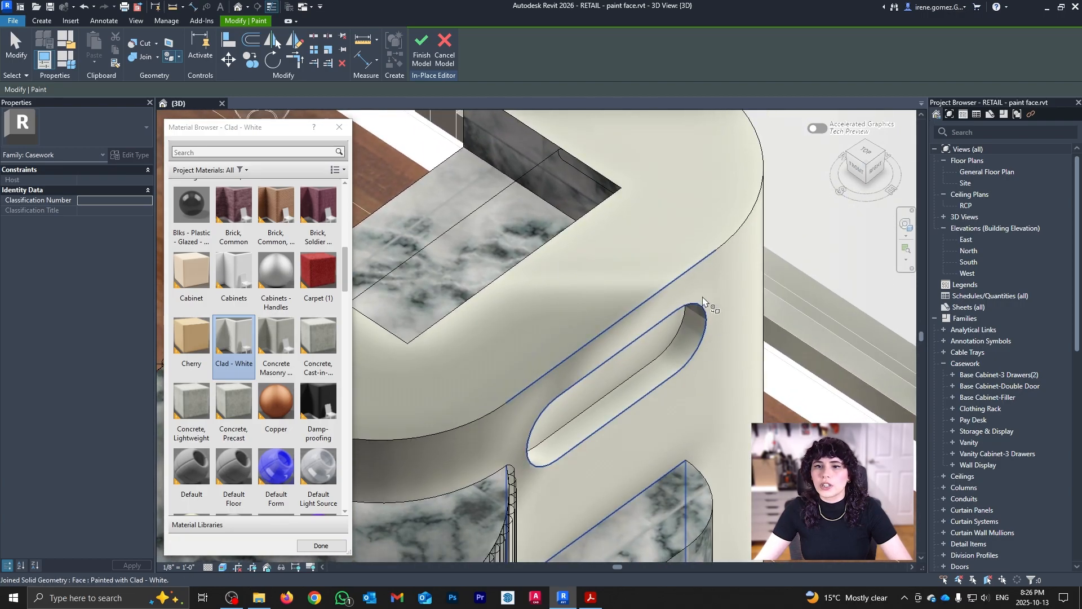
Paint the recessed tray surface and the adjoining round top of the pay desk's lower section with Clad - White
{"action": "middle_click_drag", "start_coordinate": [703, 305], "coordinate": [580, 269], "text": "shift"}
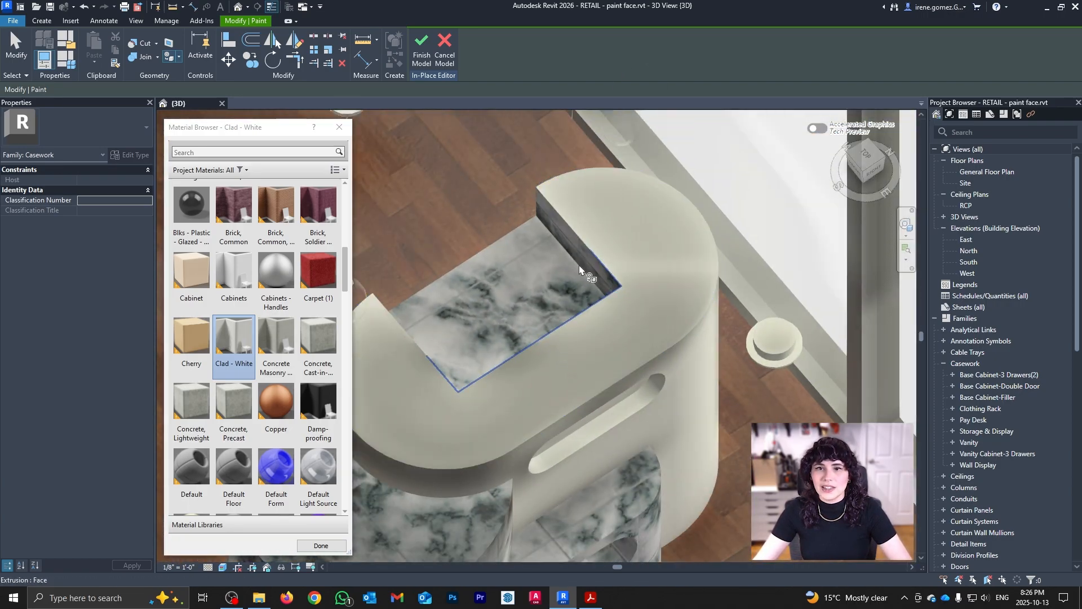
{"action": "left_click", "coordinate": [488, 293]}
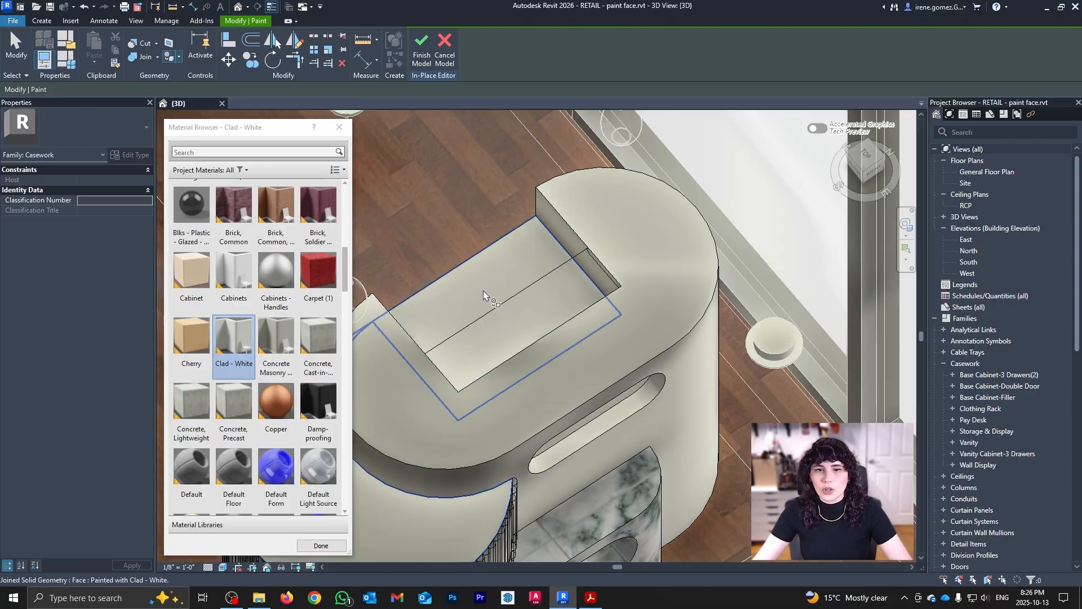
{"action": "scroll", "coordinate": [489, 291], "scroll_direction": "down", "scroll_amount": 3}
{"action": "middle_click_drag", "start_coordinate": [492, 290], "coordinate": [575, 361], "text": "shift"}
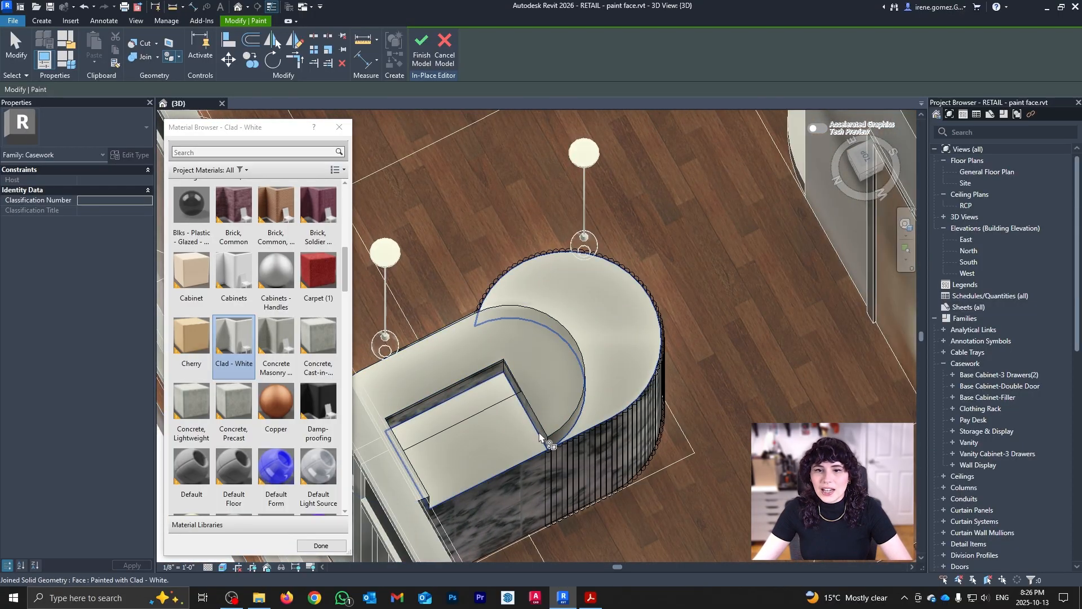
{"action": "scroll", "coordinate": [539, 434], "scroll_direction": "up", "scroll_amount": 3}
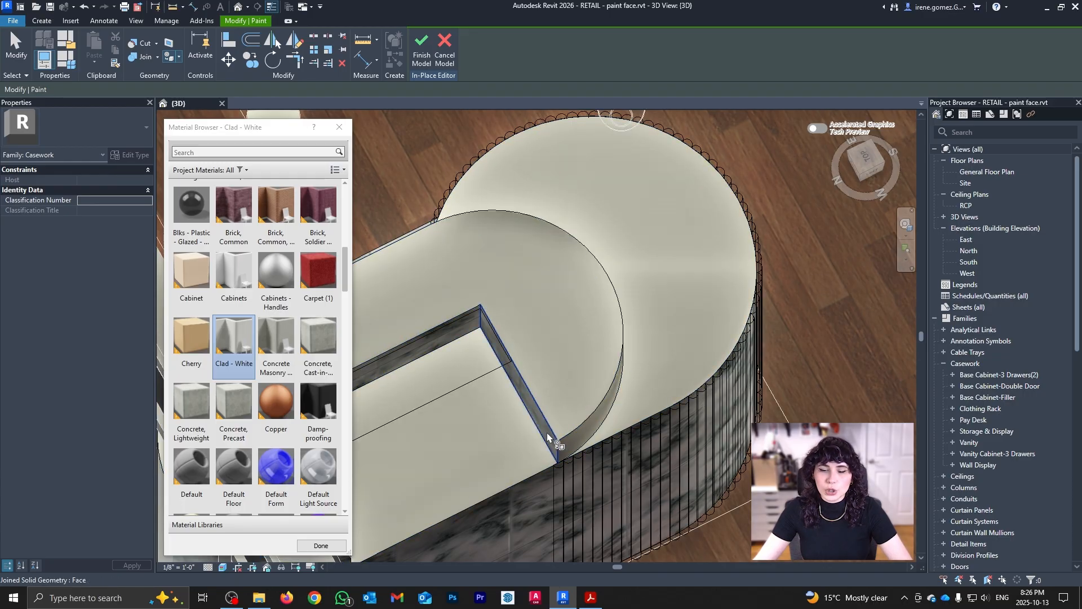
{"action": "scroll", "coordinate": [542, 389], "scroll_direction": "down", "scroll_amount": 2}
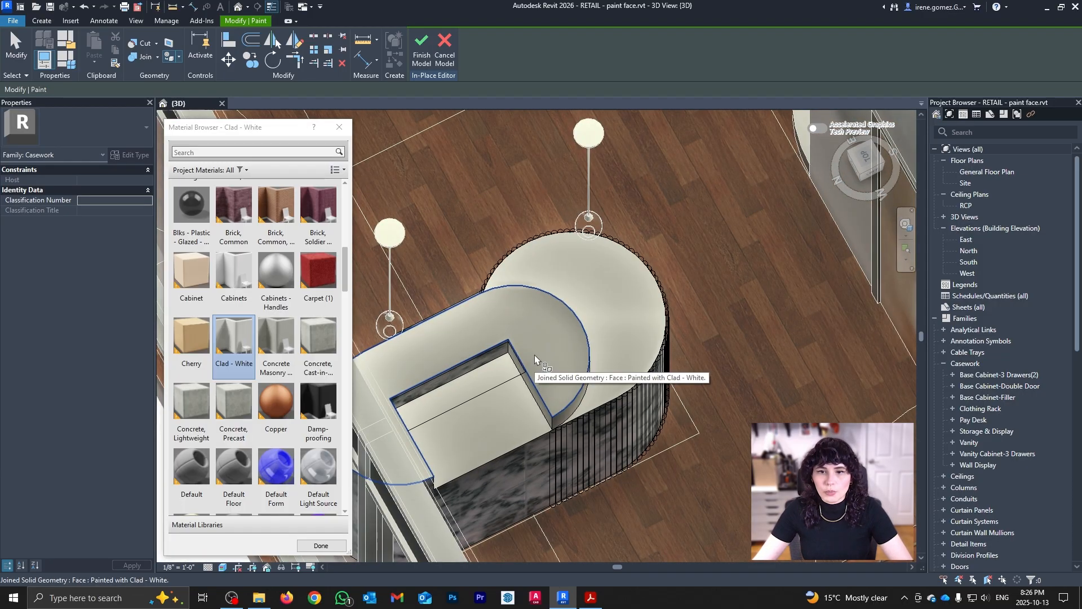
Use Remove Paint to clear the material override from the pay desk's round lower top and recessed tray
{"action": "middle_click_drag", "start_coordinate": [541, 336], "coordinate": [547, 362], "text": "shift"}
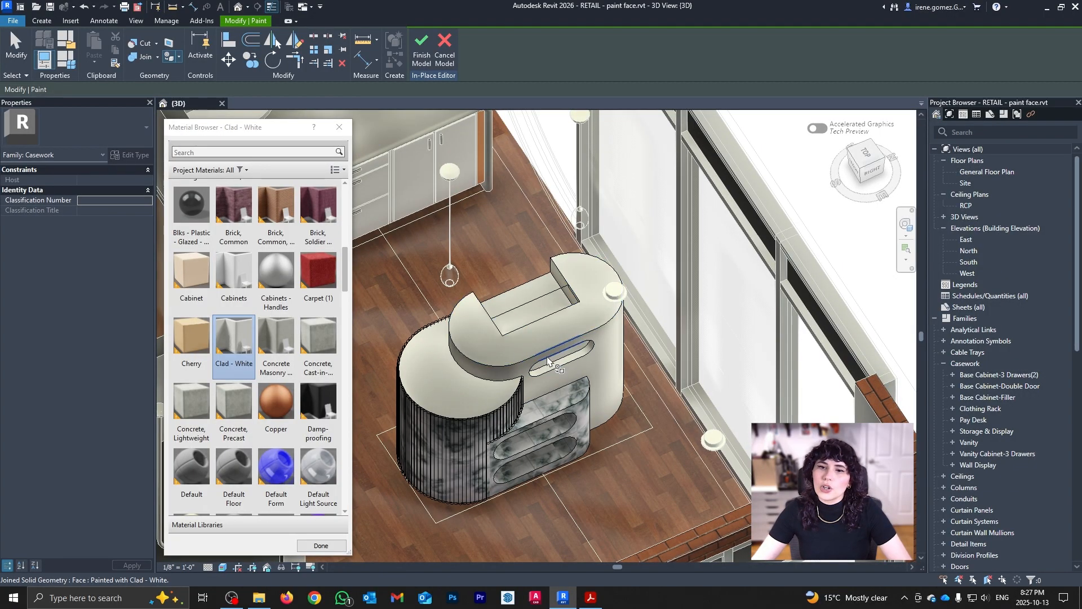
{"action": "middle_click_drag", "start_coordinate": [592, 427], "coordinate": [567, 394], "text": "shift"}
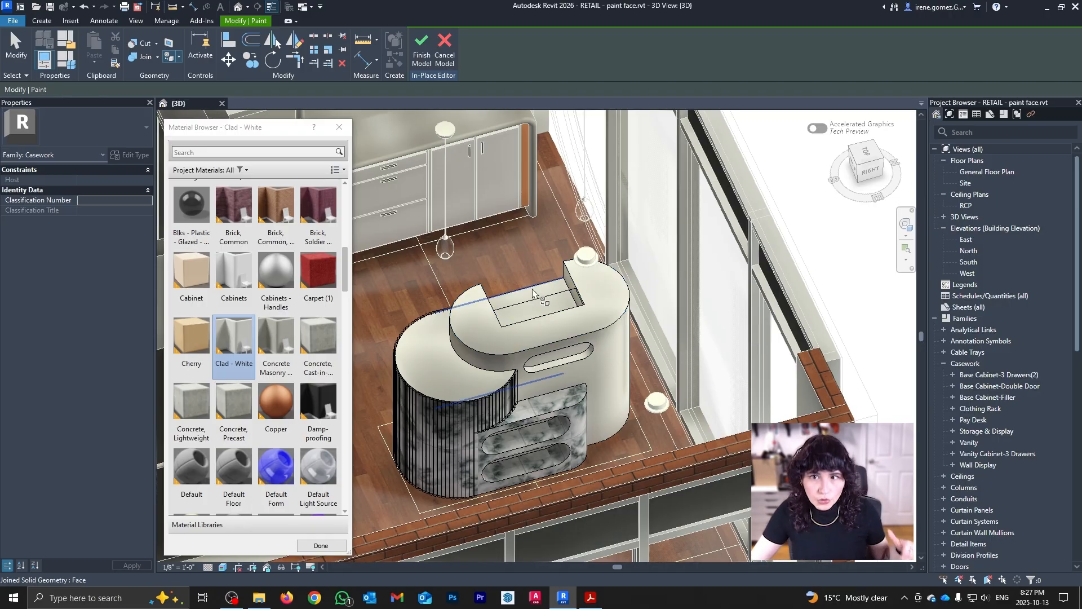
{"action": "scroll", "coordinate": [333, 238], "scroll_direction": "up", "scroll_amount": 1}
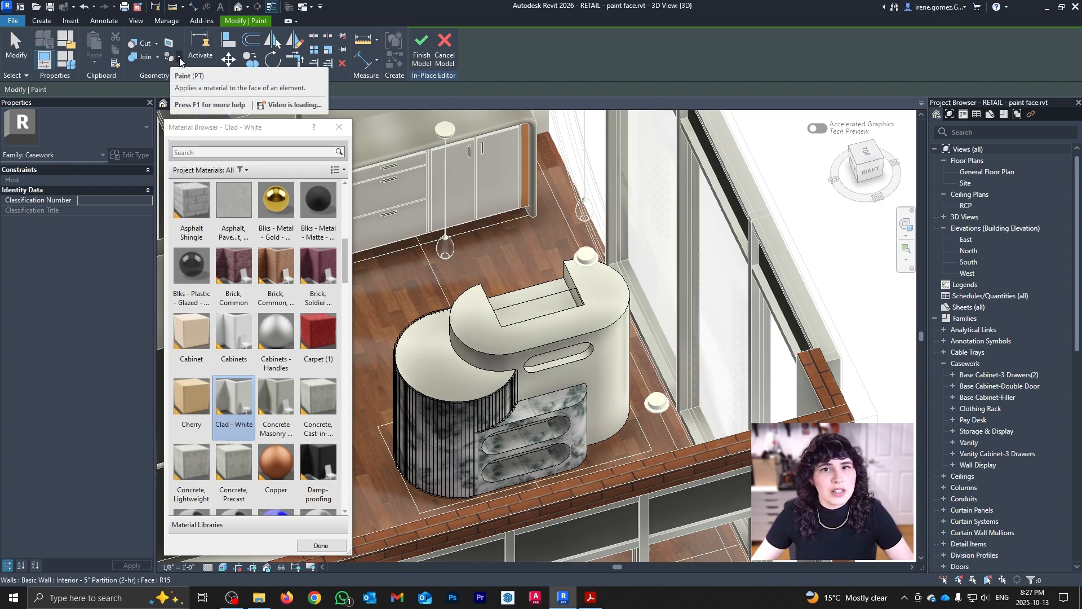
{"action": "left_click", "coordinate": [179, 57]}
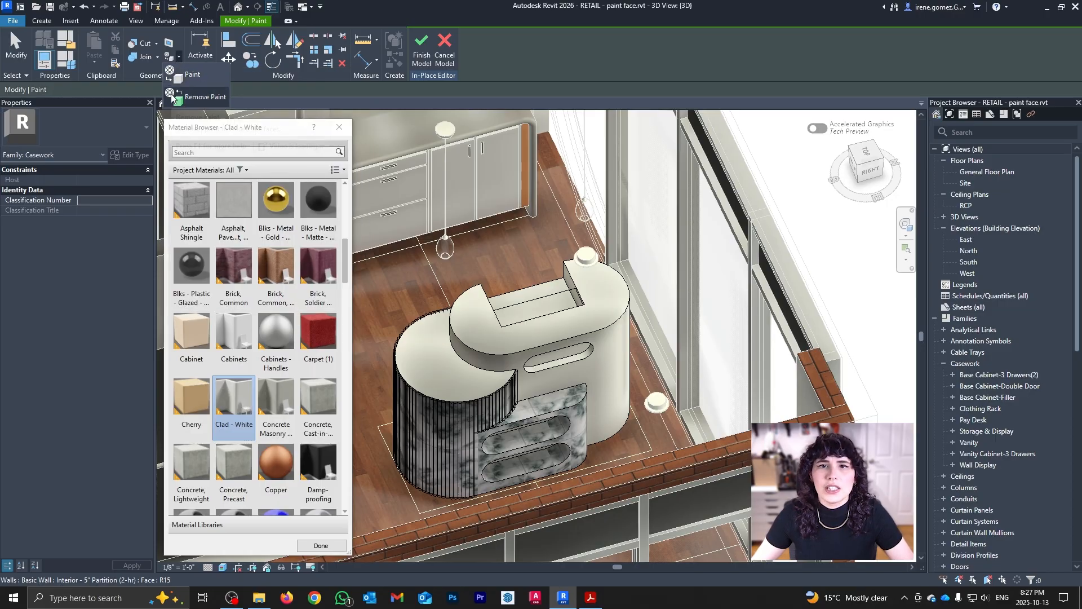
{"action": "left_click", "coordinate": [194, 98]}
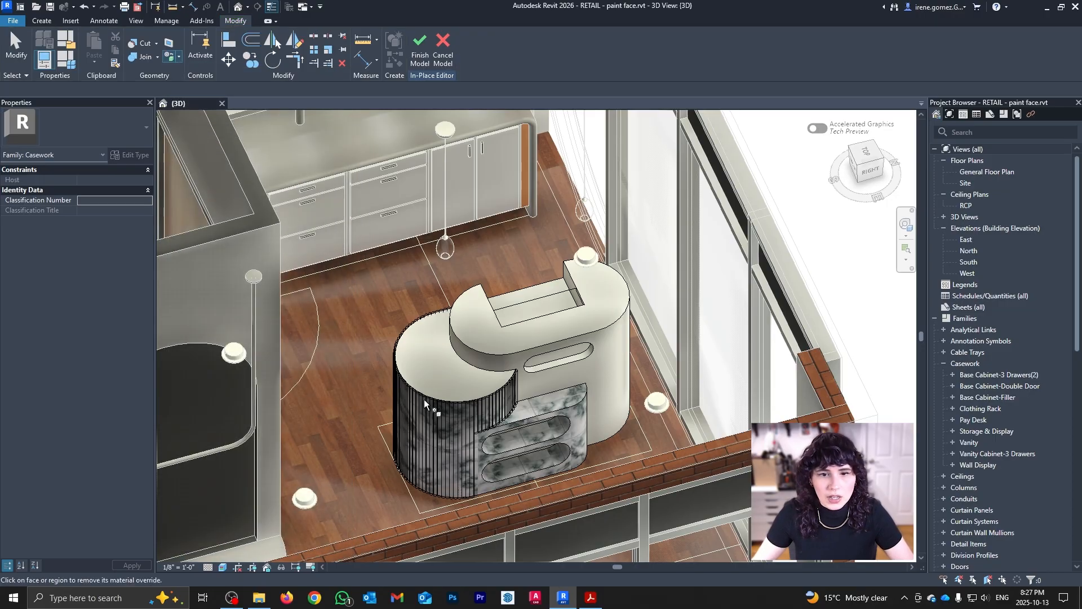
{"action": "left_click", "coordinate": [430, 389]}
{"action": "mouse_move", "coordinate": [435, 392]}
{"action": "middle_mouse_down", "text": "shift"}
{"action": "mouse_move", "coordinate": [761, 398]}
{"action": "mouse_move", "coordinate": [460, 464]}
{"action": "middle_mouse_up", "text": "shift"}
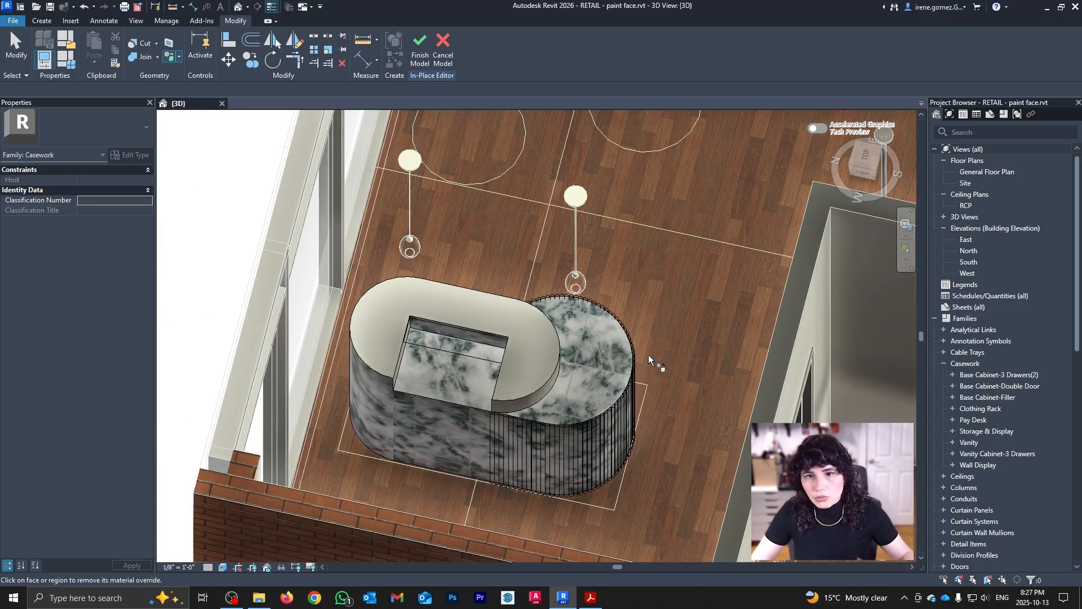
Finish the in-place edit of the pay desk model and bring the whole store into view
{"action": "mouse_move", "coordinate": [664, 383]}
{"action": "middle_mouse_down", "text": "shift"}
{"action": "mouse_move", "coordinate": [321, 374]}
{"action": "mouse_move", "coordinate": [620, 404]}
{"action": "mouse_move", "coordinate": [793, 397]}
{"action": "mouse_move", "coordinate": [548, 442]}
{"action": "mouse_move", "coordinate": [619, 396]}
{"action": "mouse_move", "coordinate": [555, 411]}
{"action": "mouse_move", "coordinate": [473, 389]}
{"action": "mouse_move", "coordinate": [483, 405]}
{"action": "mouse_move", "coordinate": [573, 388]}
{"action": "middle_mouse_up", "text": "shift"}
{"action": "scroll", "coordinate": [620, 383], "scroll_direction": "down", "scroll_amount": 3}
{"action": "scroll", "coordinate": [536, 379], "scroll_direction": "down", "scroll_amount": 2}
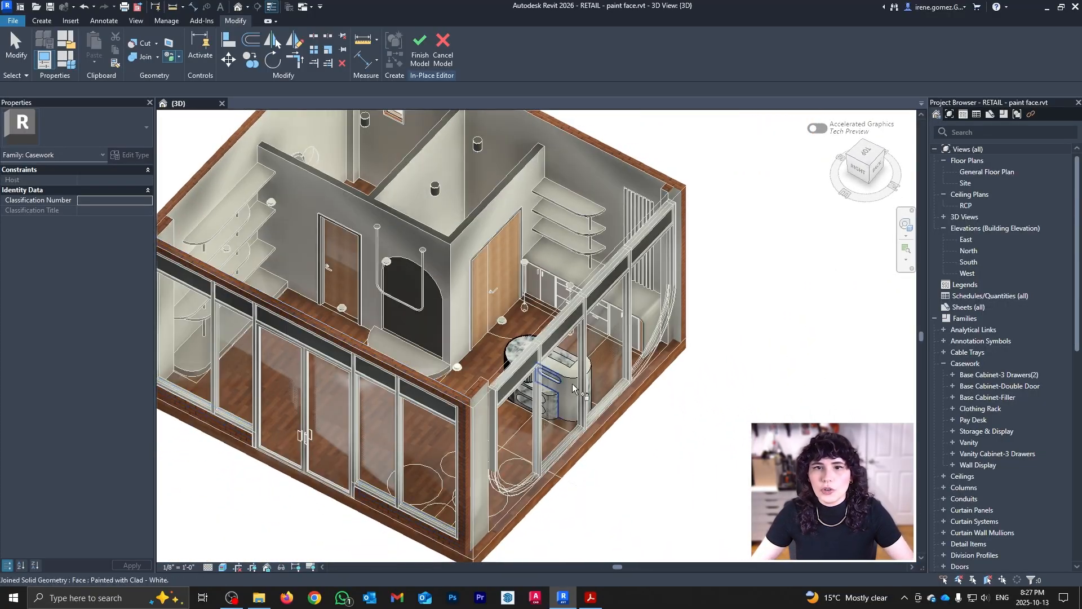
{"action": "left_click", "coordinate": [424, 66]}
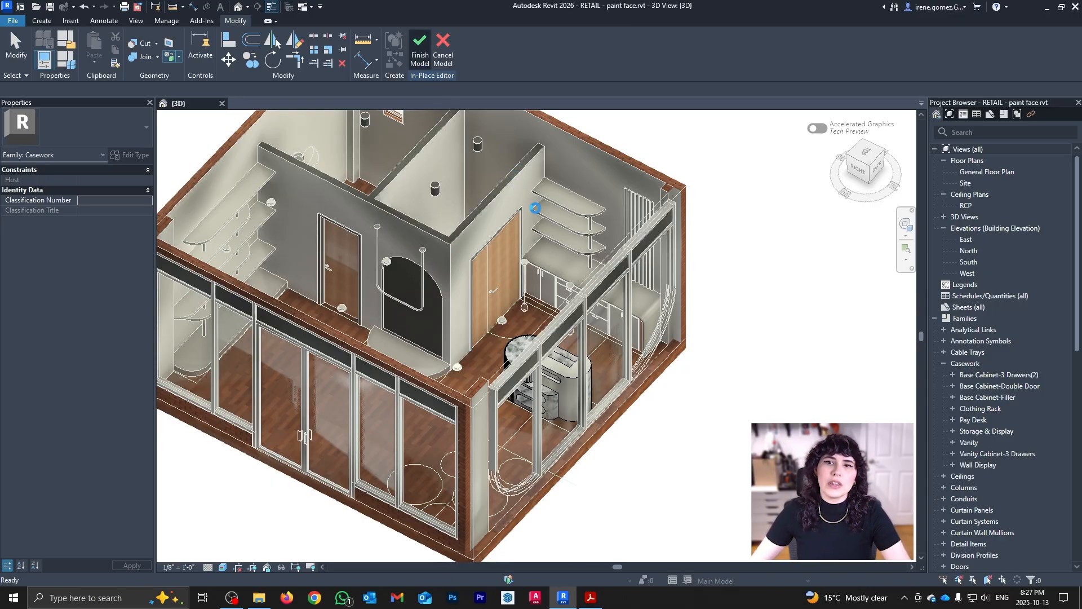
{"action": "scroll", "coordinate": [536, 212], "scroll_direction": "down", "scroll_amount": 3}
{"action": "middle_click_drag", "start_coordinate": [516, 240], "coordinate": [571, 296]}
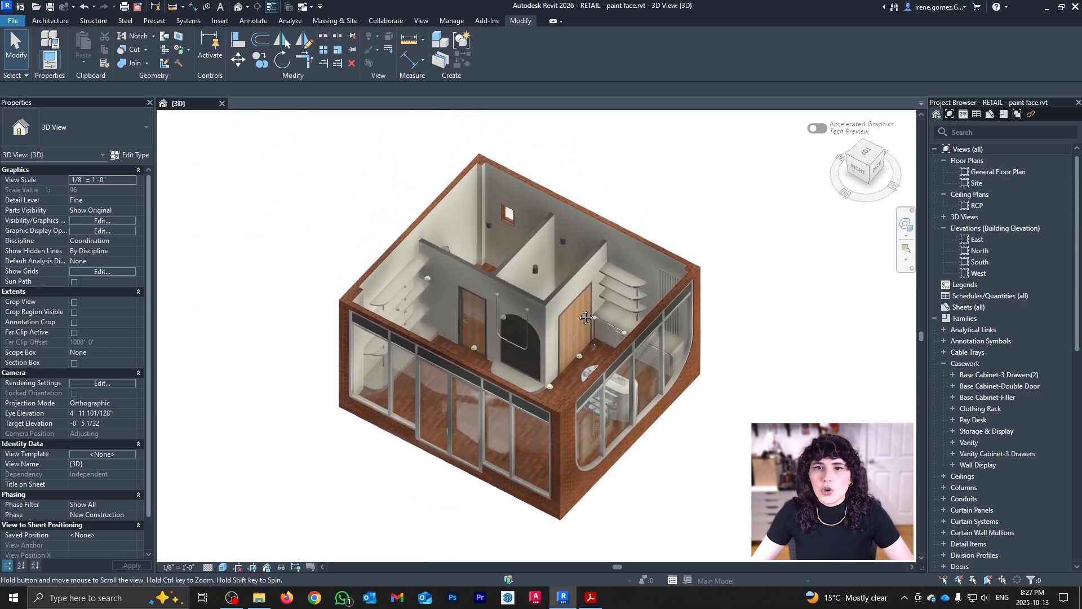